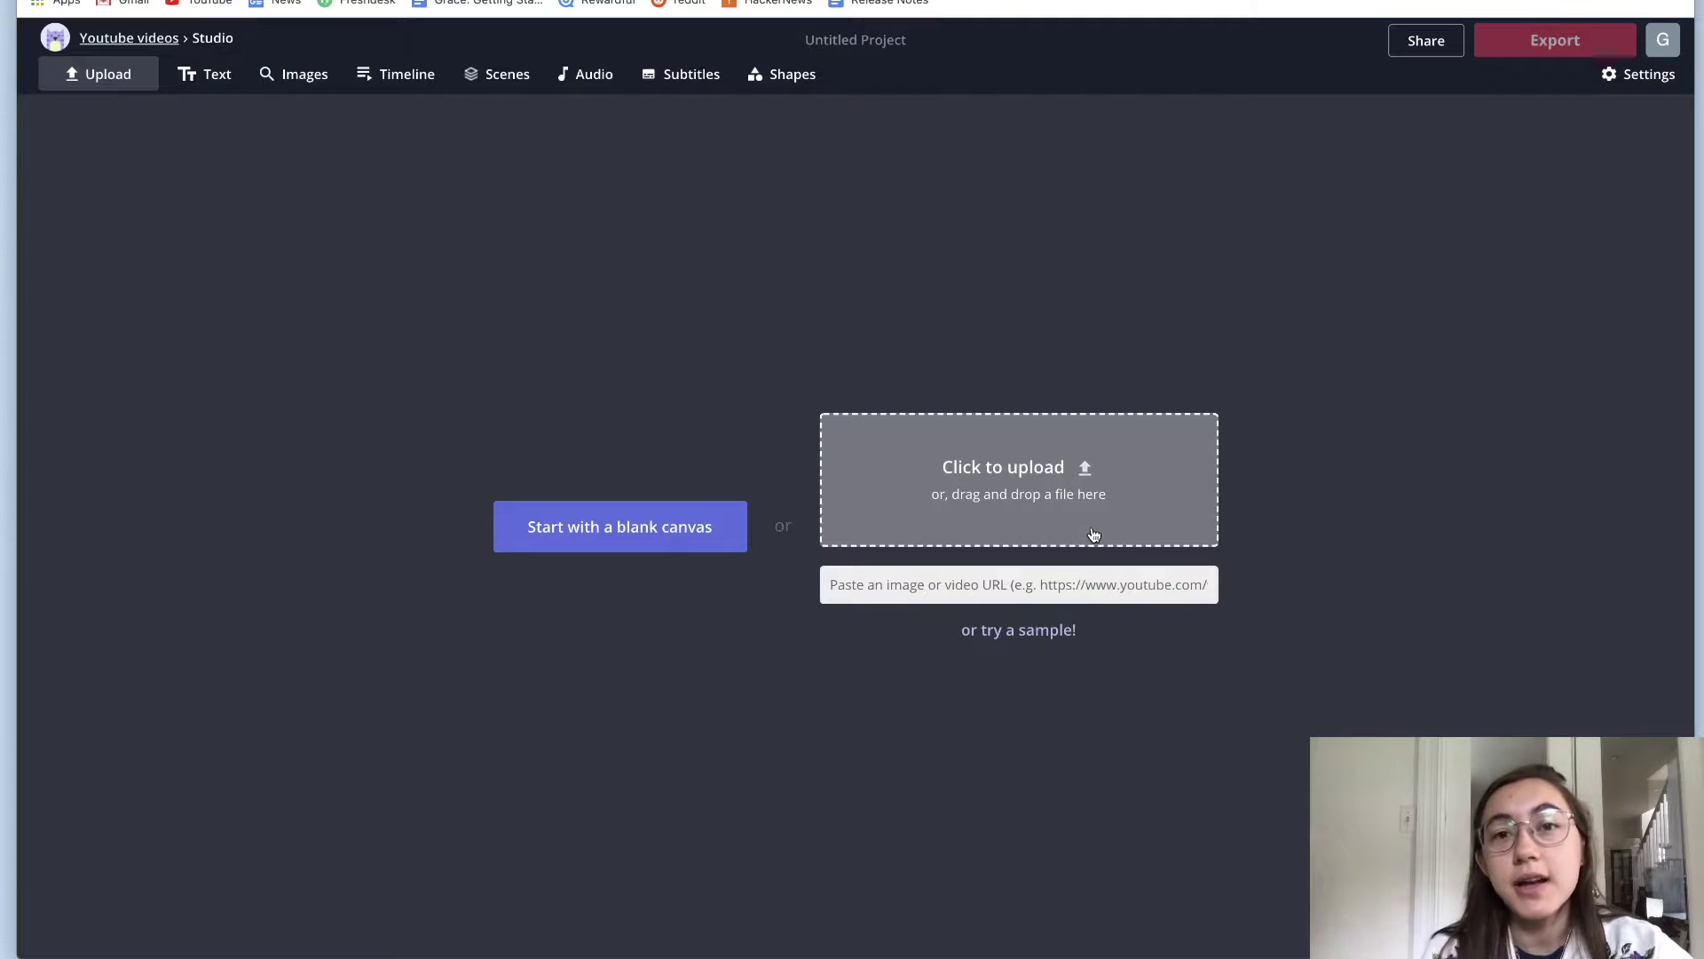
# Step: Upload the 'Pexels Videos 2268807' open-book stock clip from the Downloads folder
pyautogui.click(1137, 497)
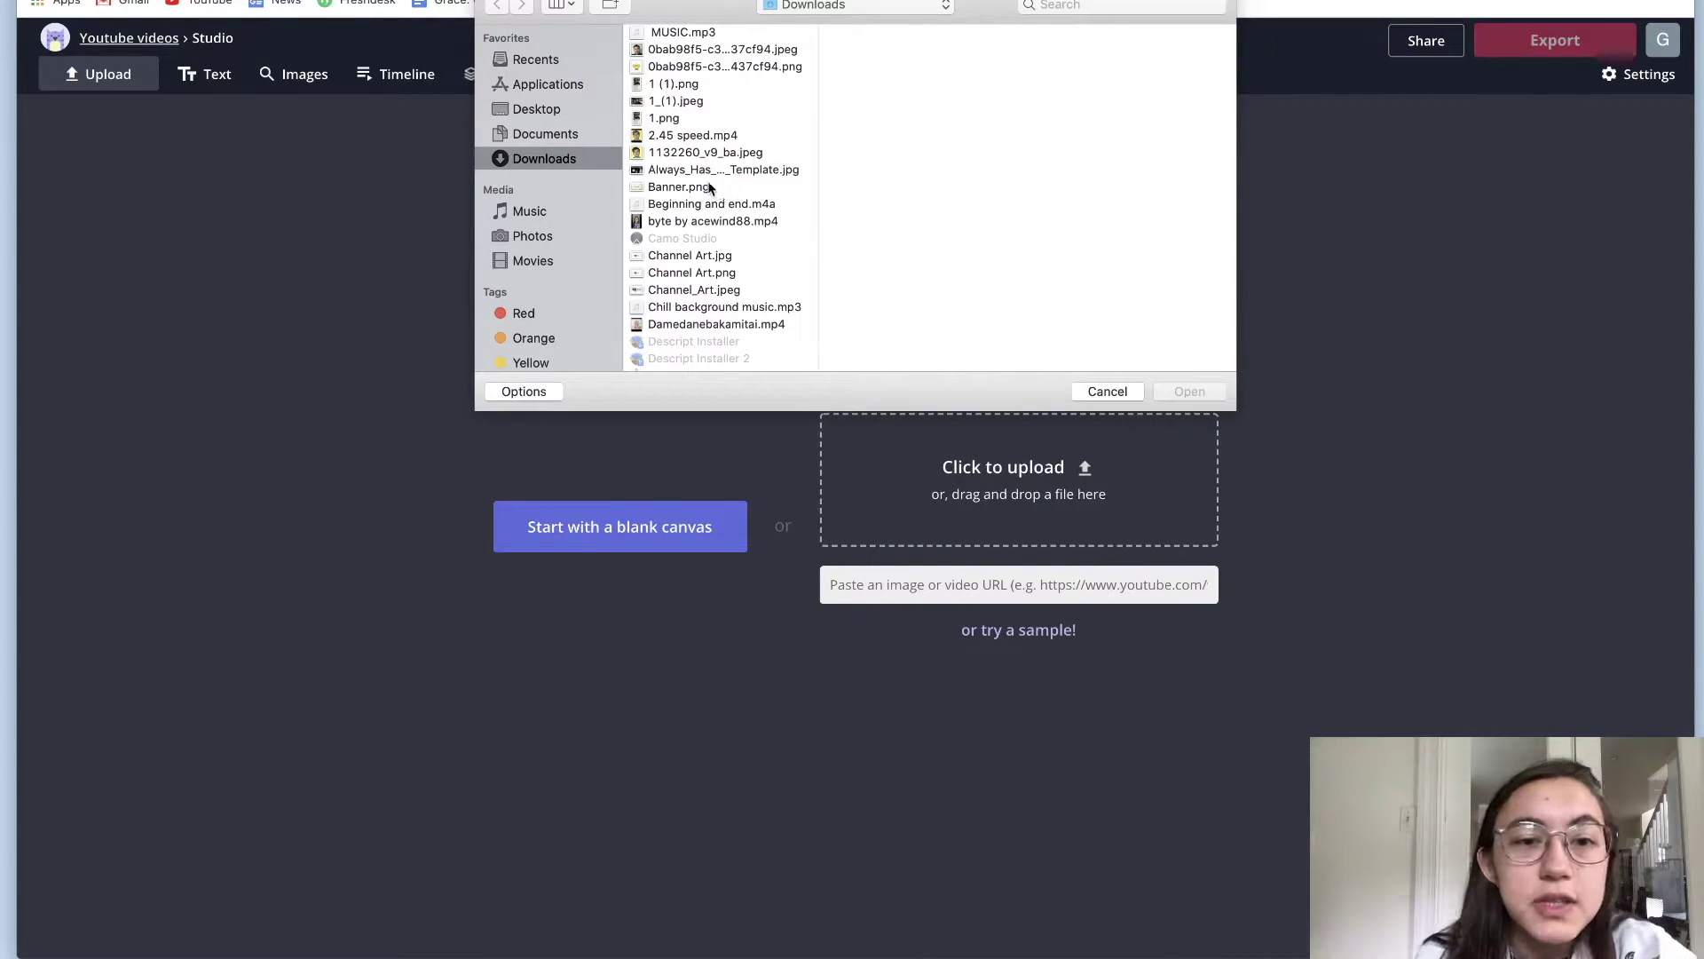
pyautogui.scroll(-5, 755, 115)
pyautogui.scroll(-5, 754, 115)
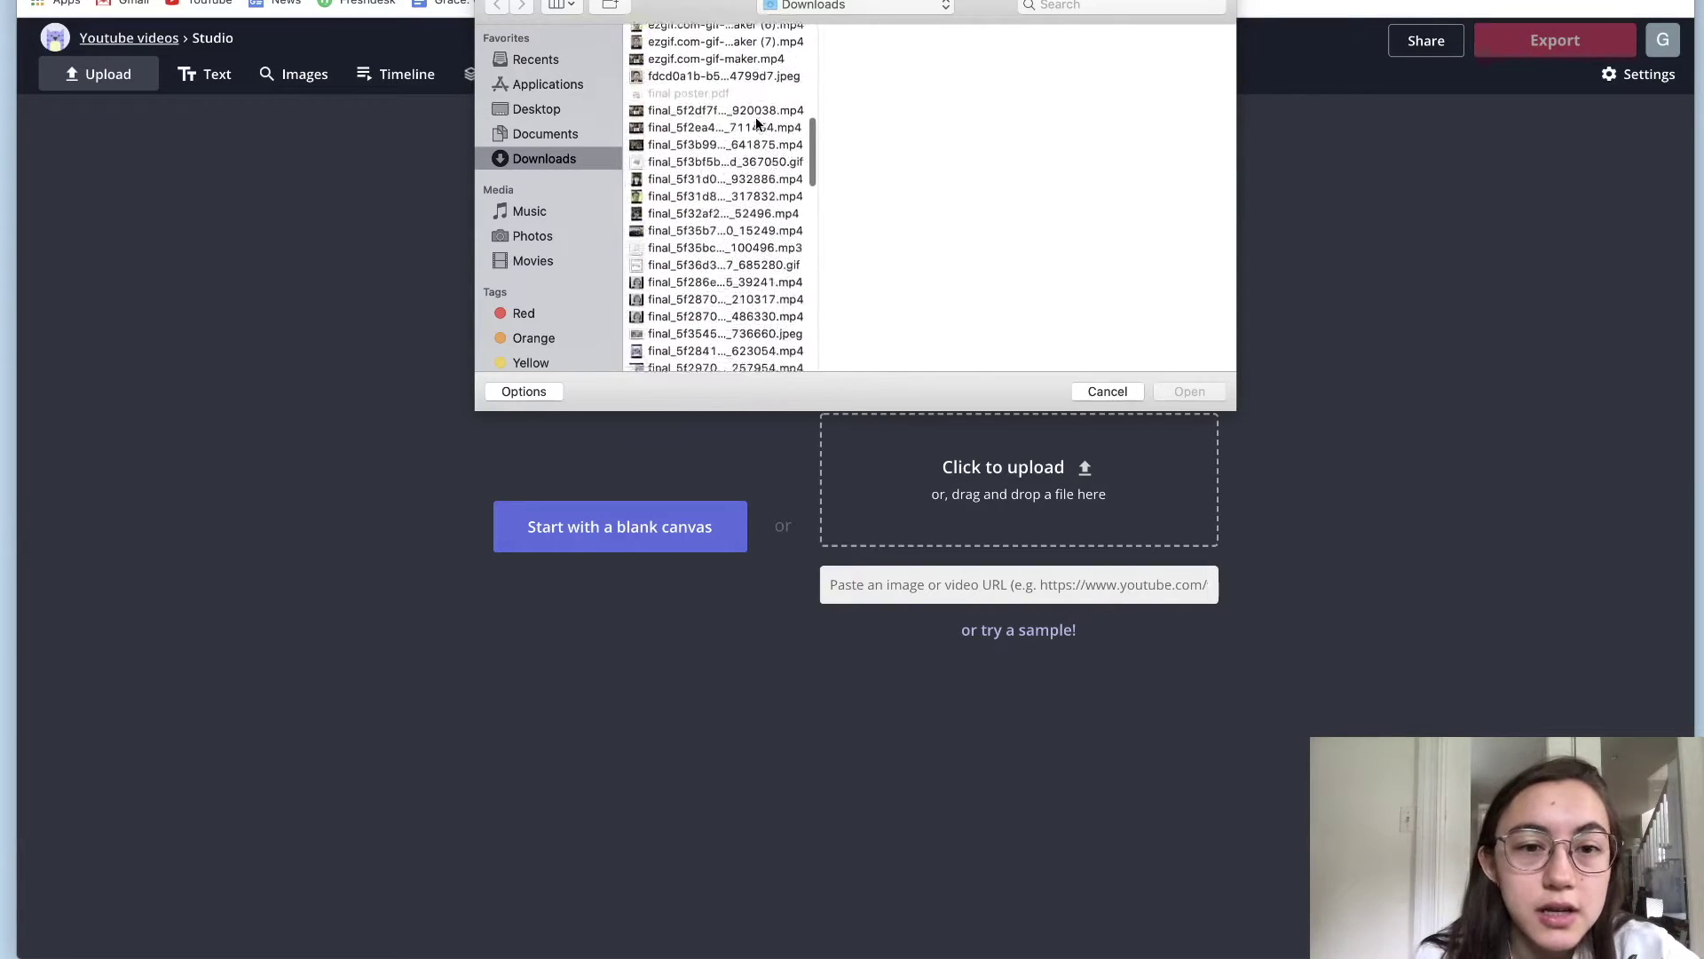
pyautogui.doubleClick(754, 120)
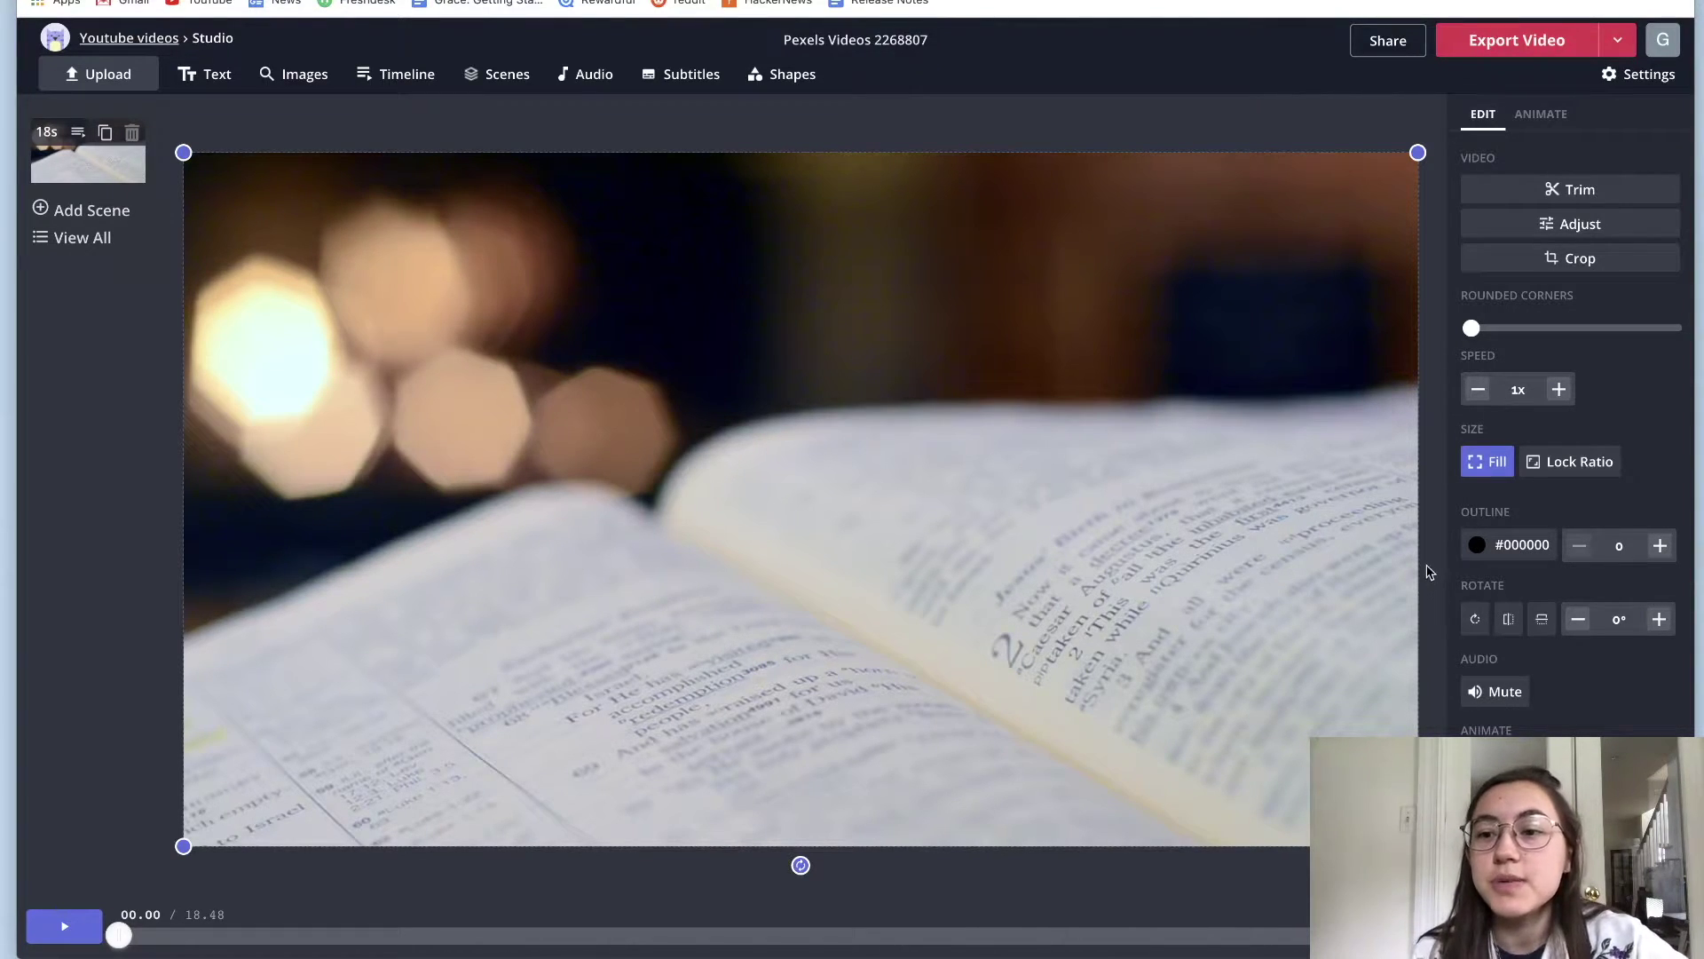
# Step: Preview Flicker, Hue Rotate, Reveal, Slide Up, Pop In and Drop In on the book video, settling on Fade
pyautogui.click(1429, 545)
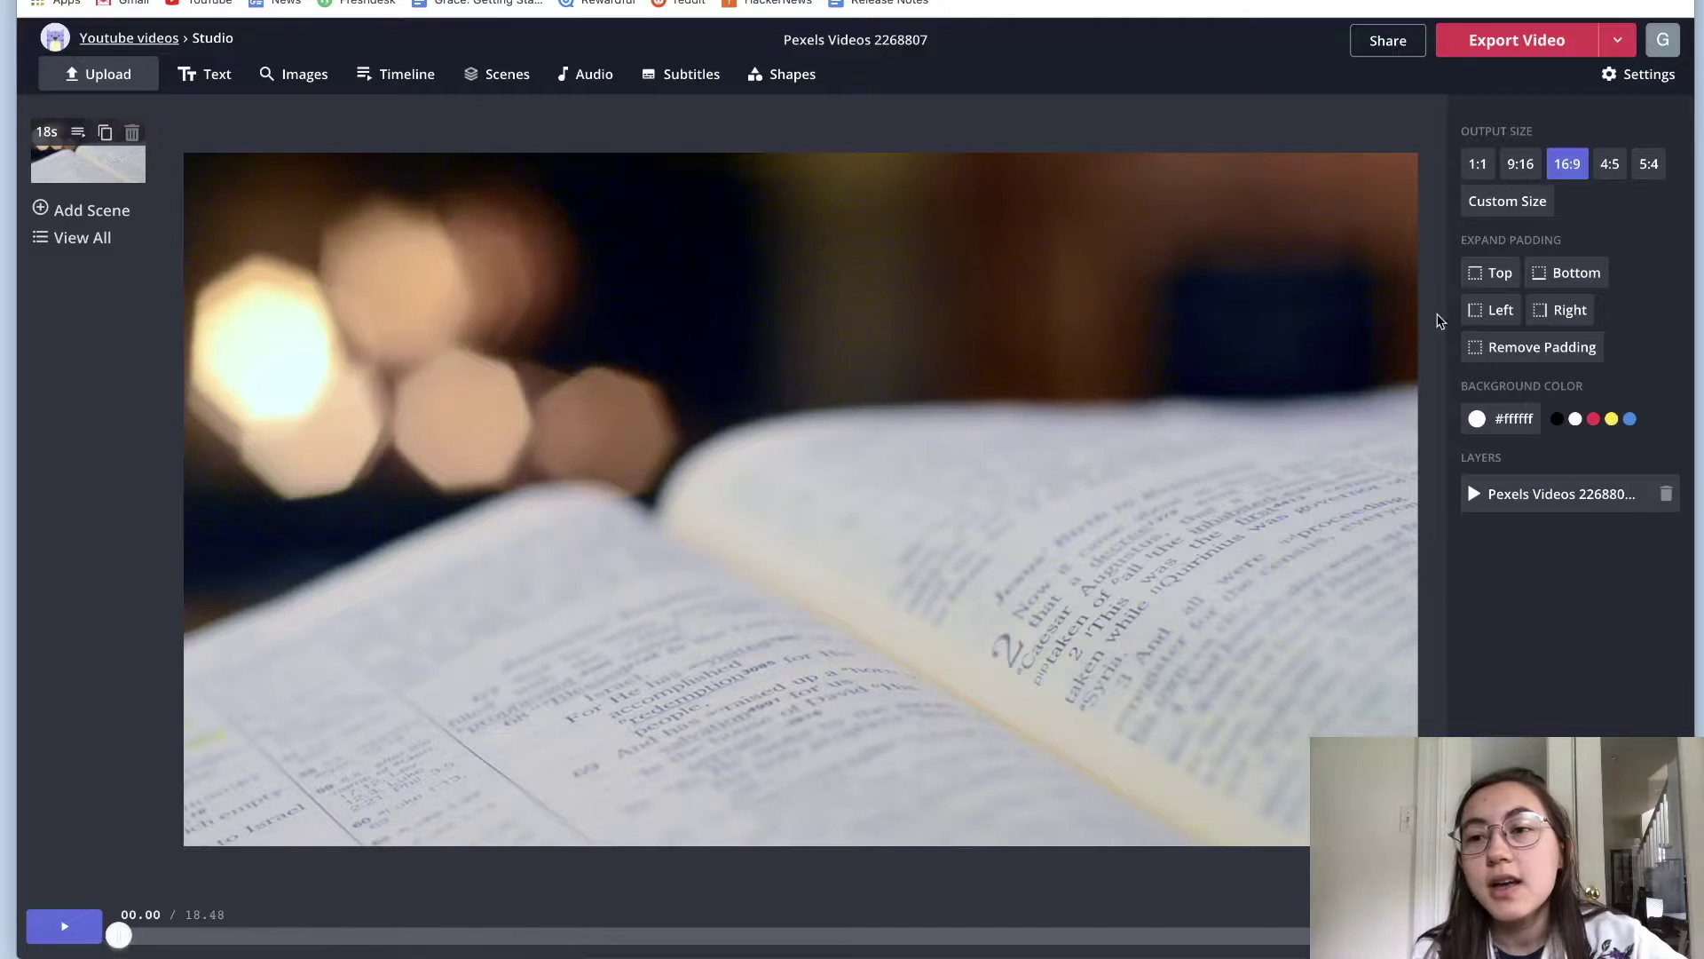
pyautogui.click(1346, 278)
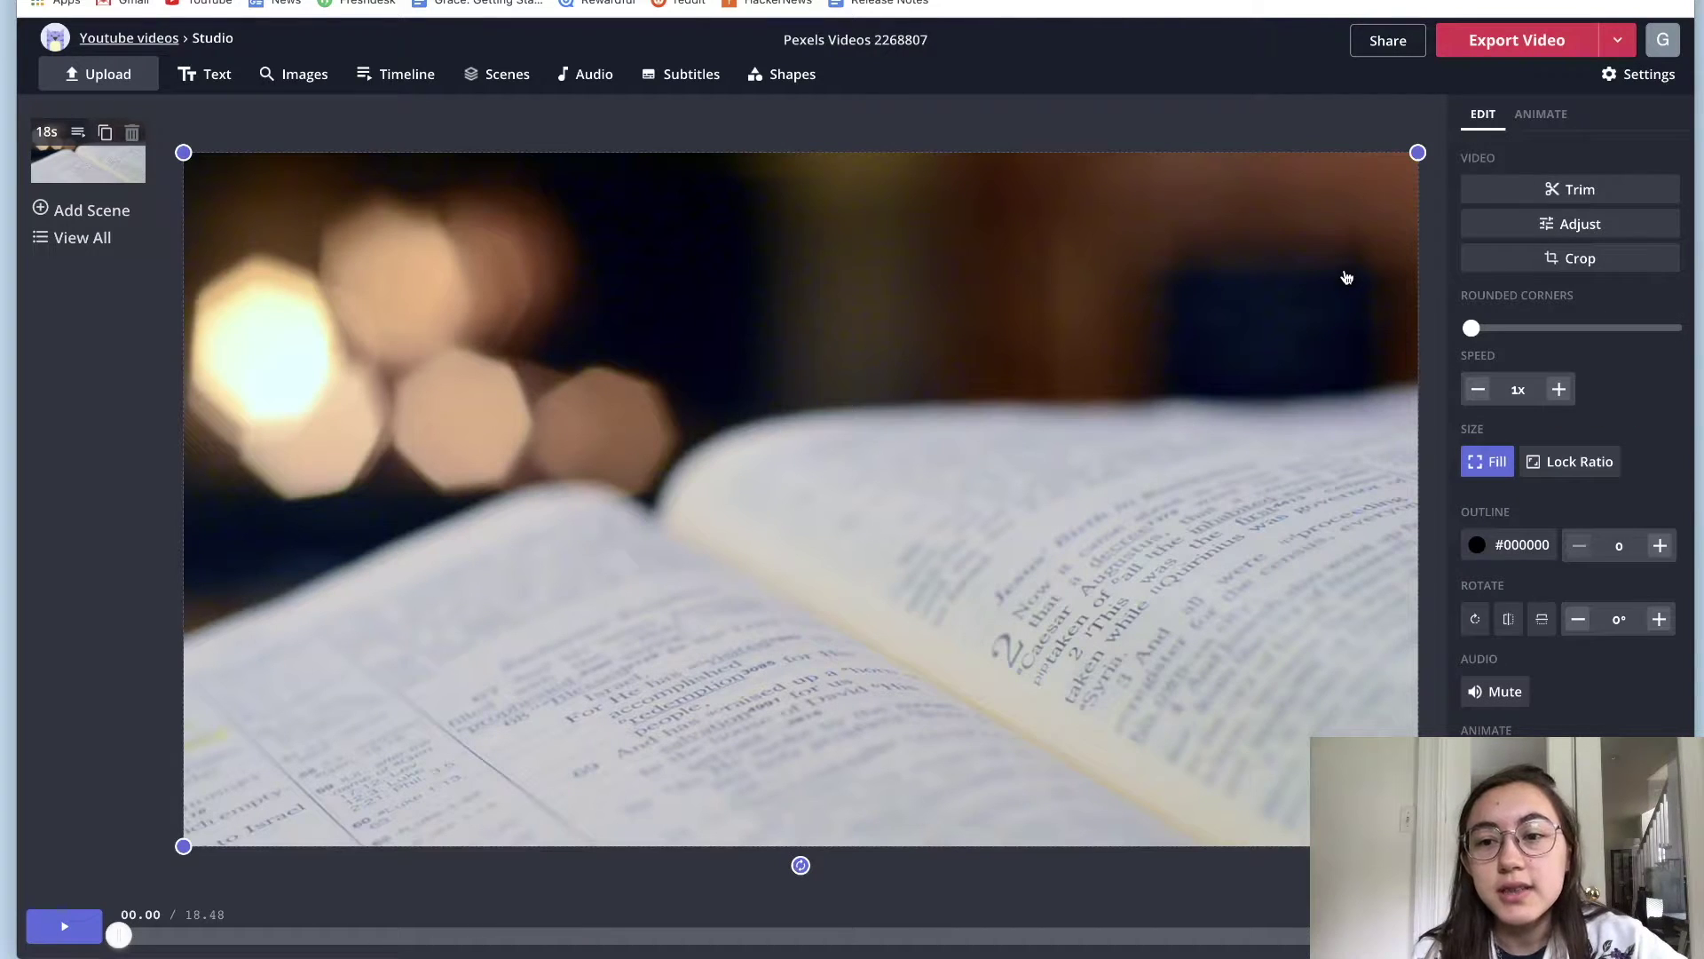
pyautogui.click(1542, 115)
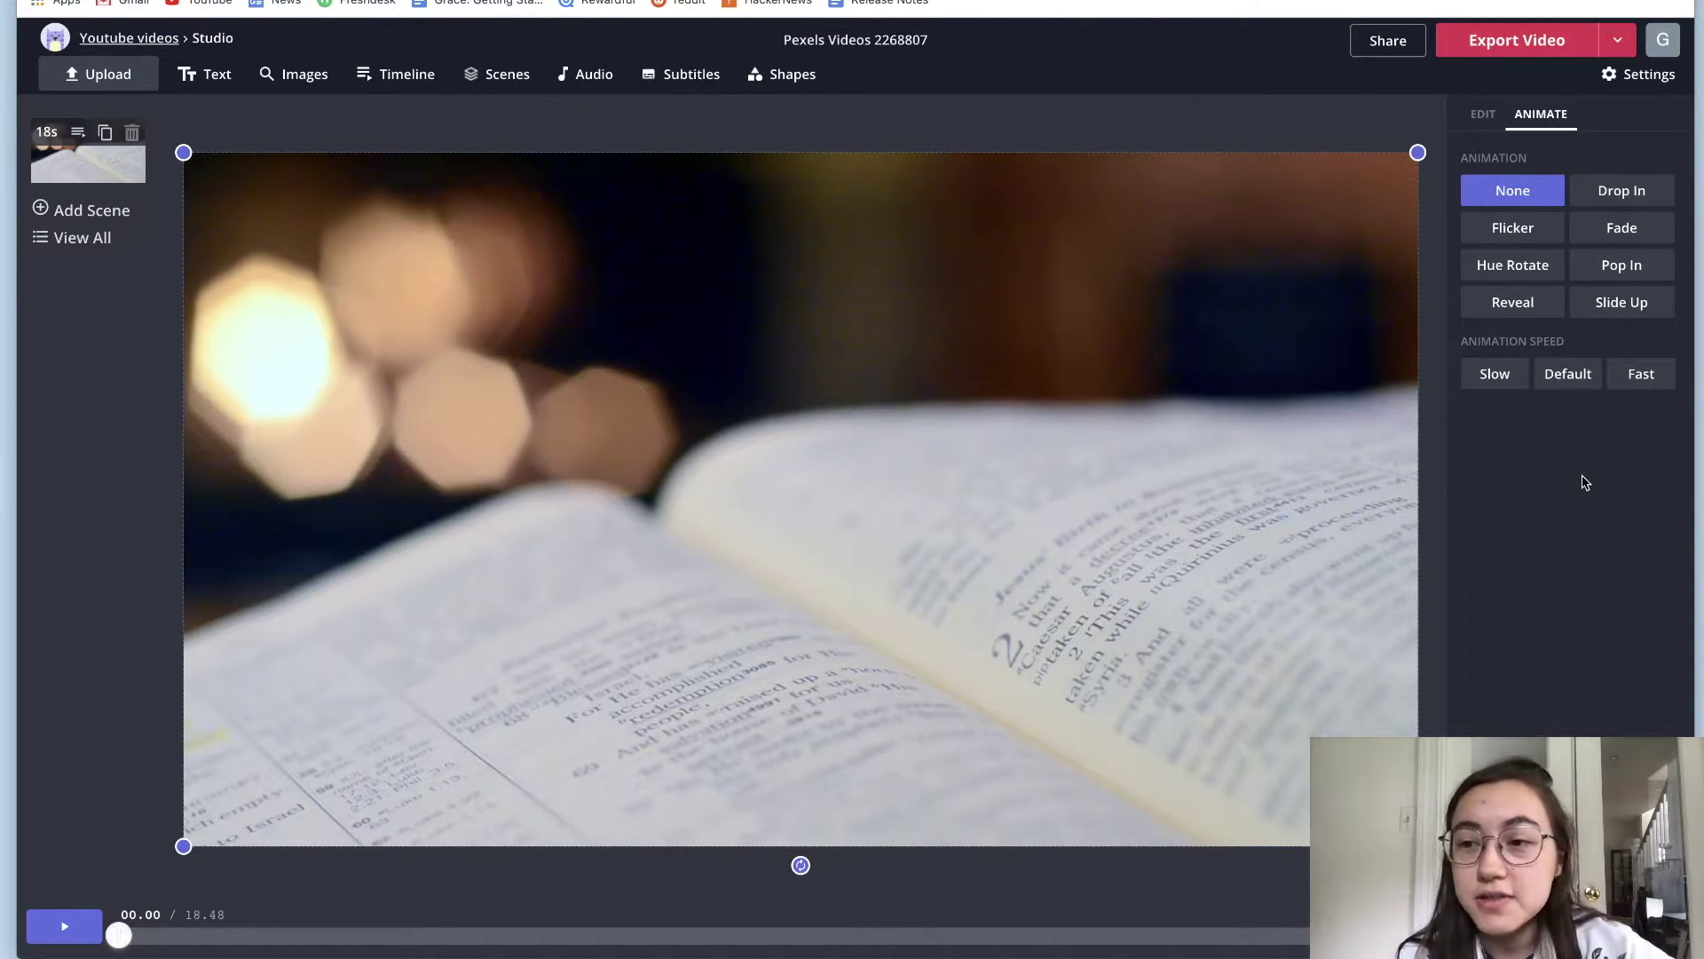
pyautogui.click(1513, 227)
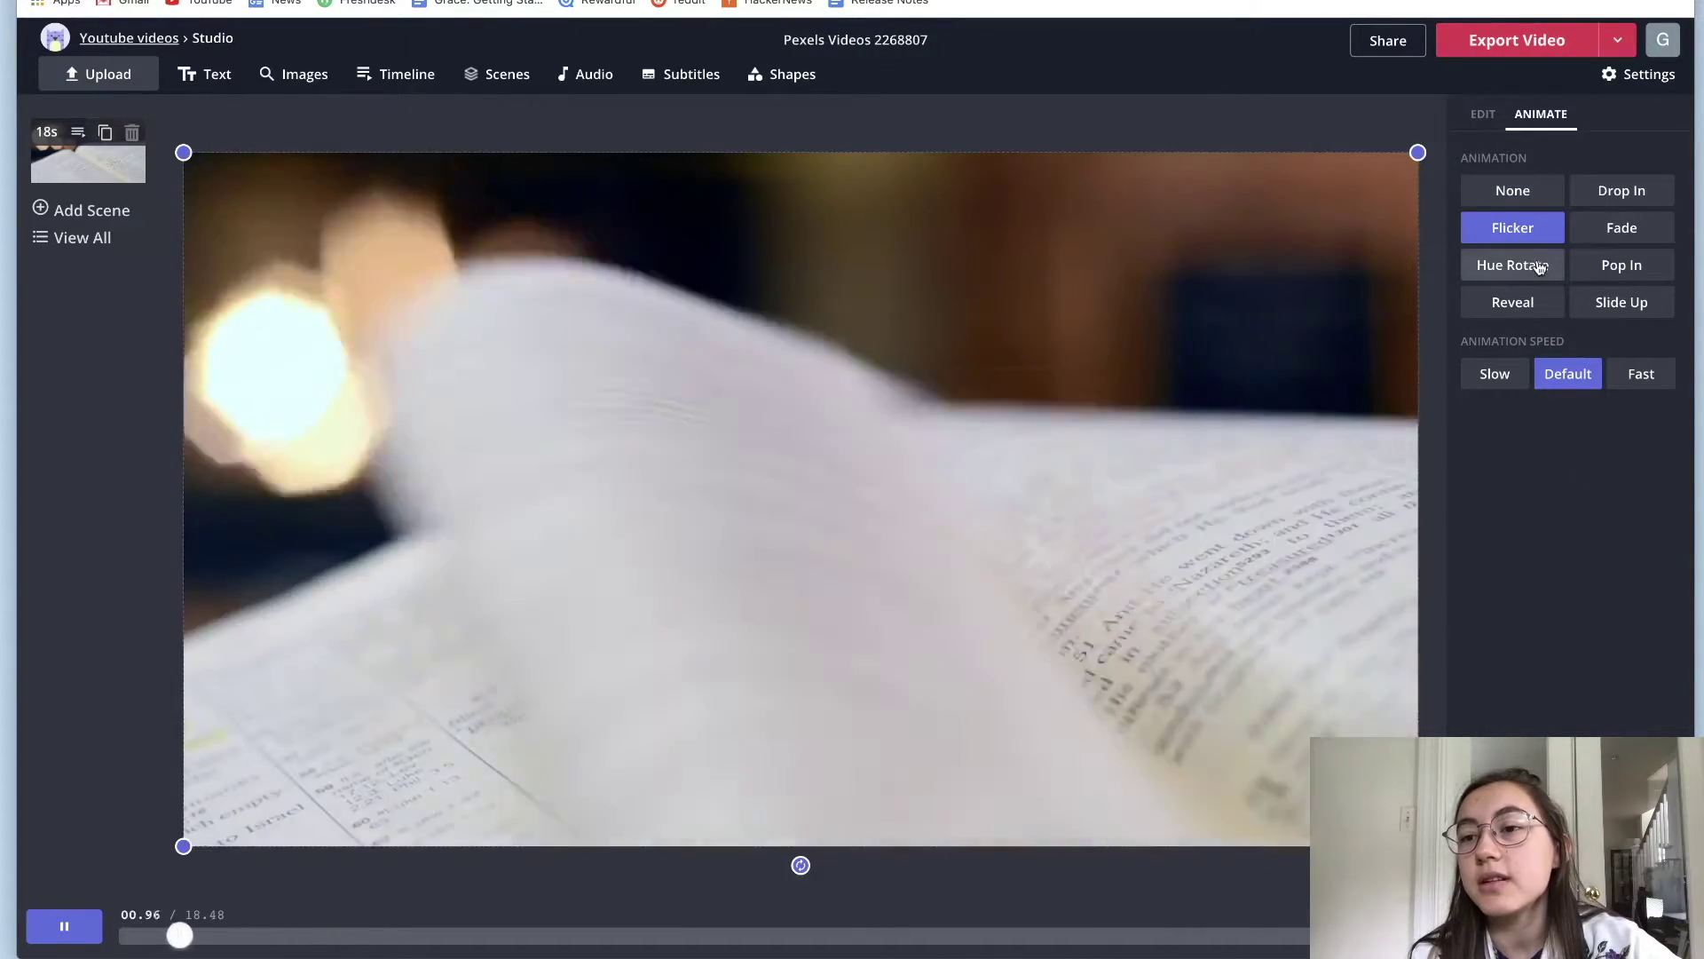
pyautogui.click(1538, 267)
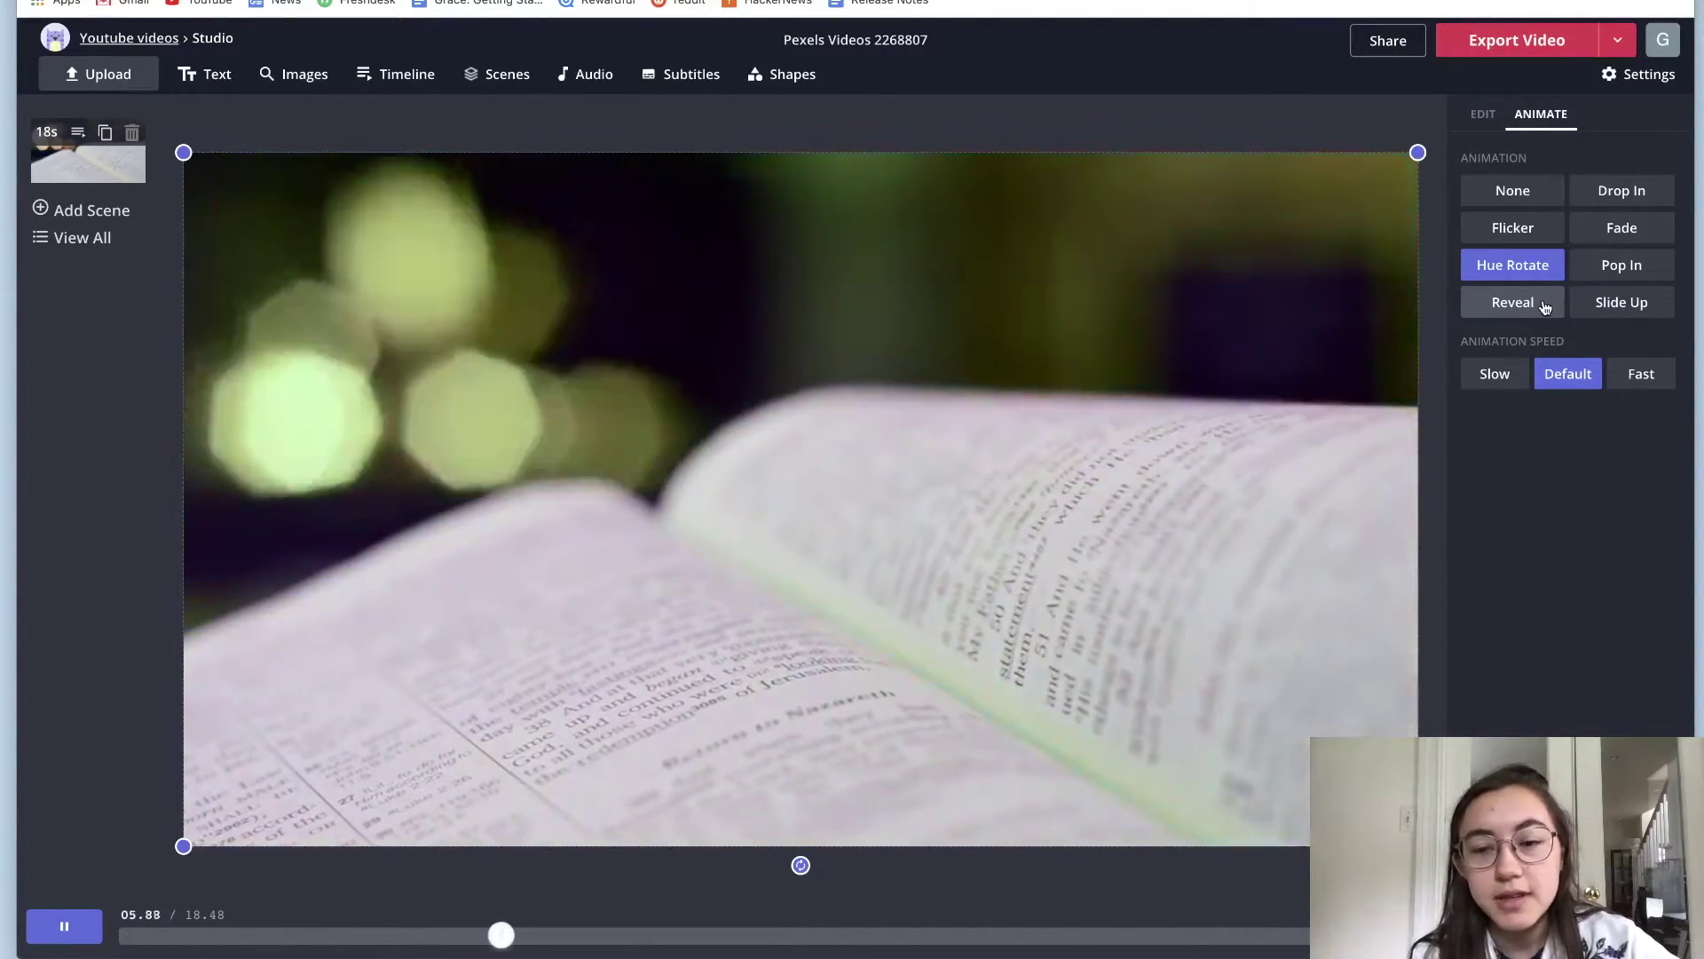
pyautogui.click(1544, 306)
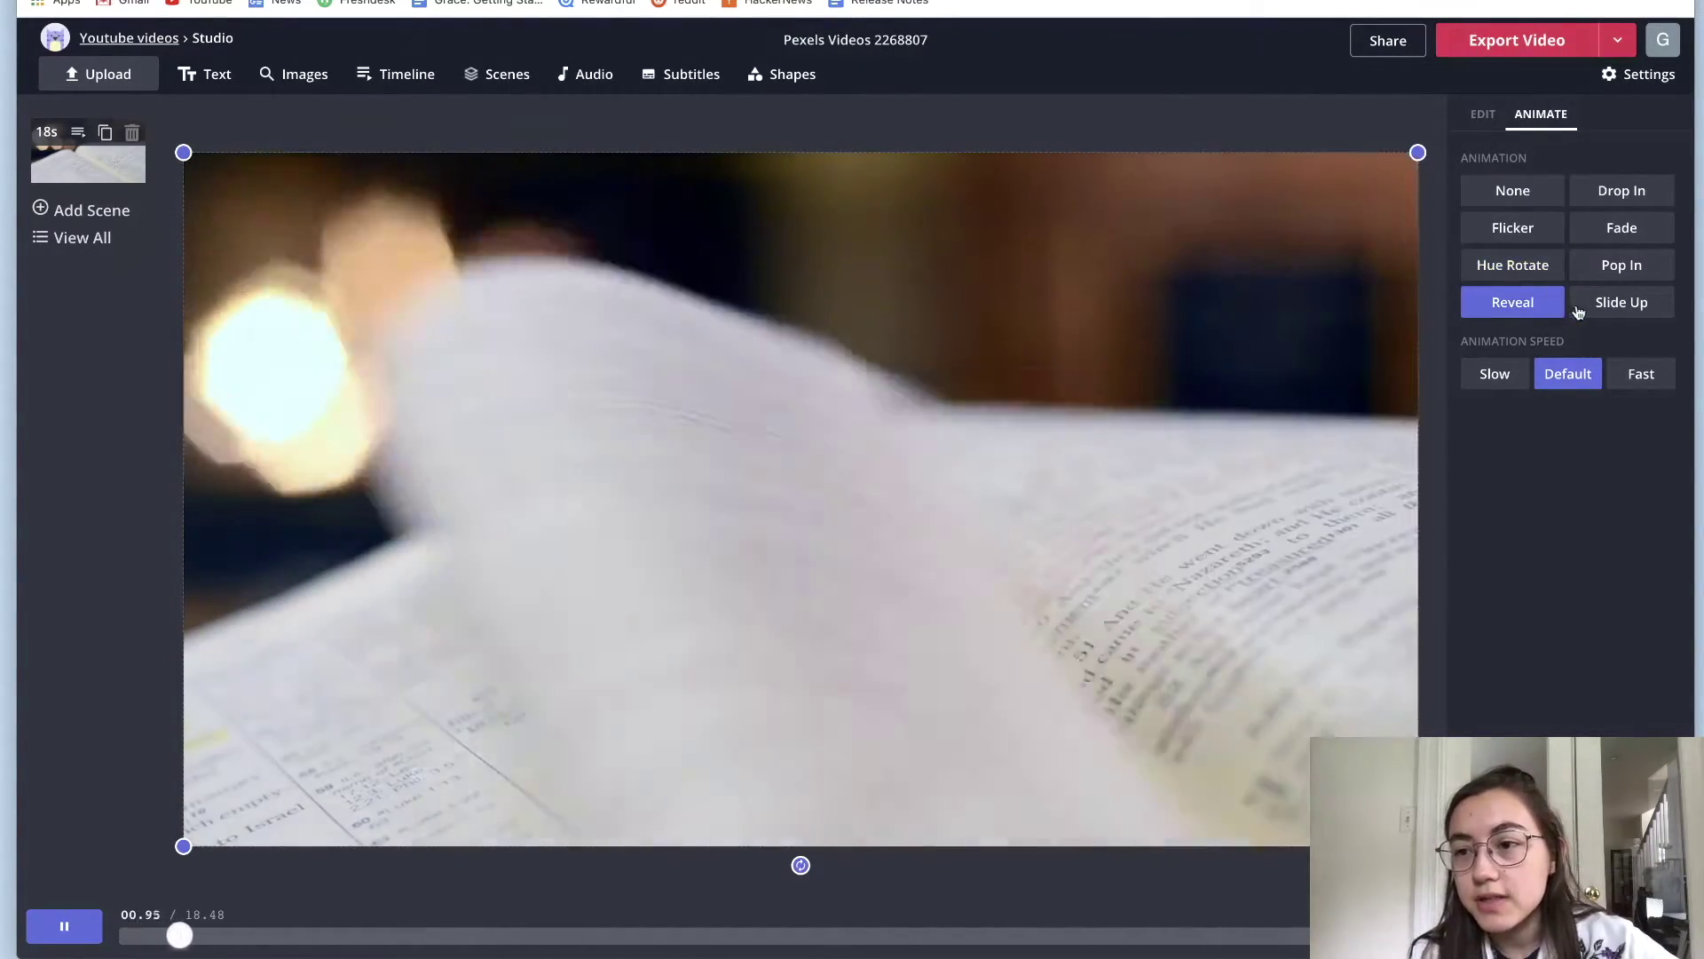
pyautogui.click(1603, 310)
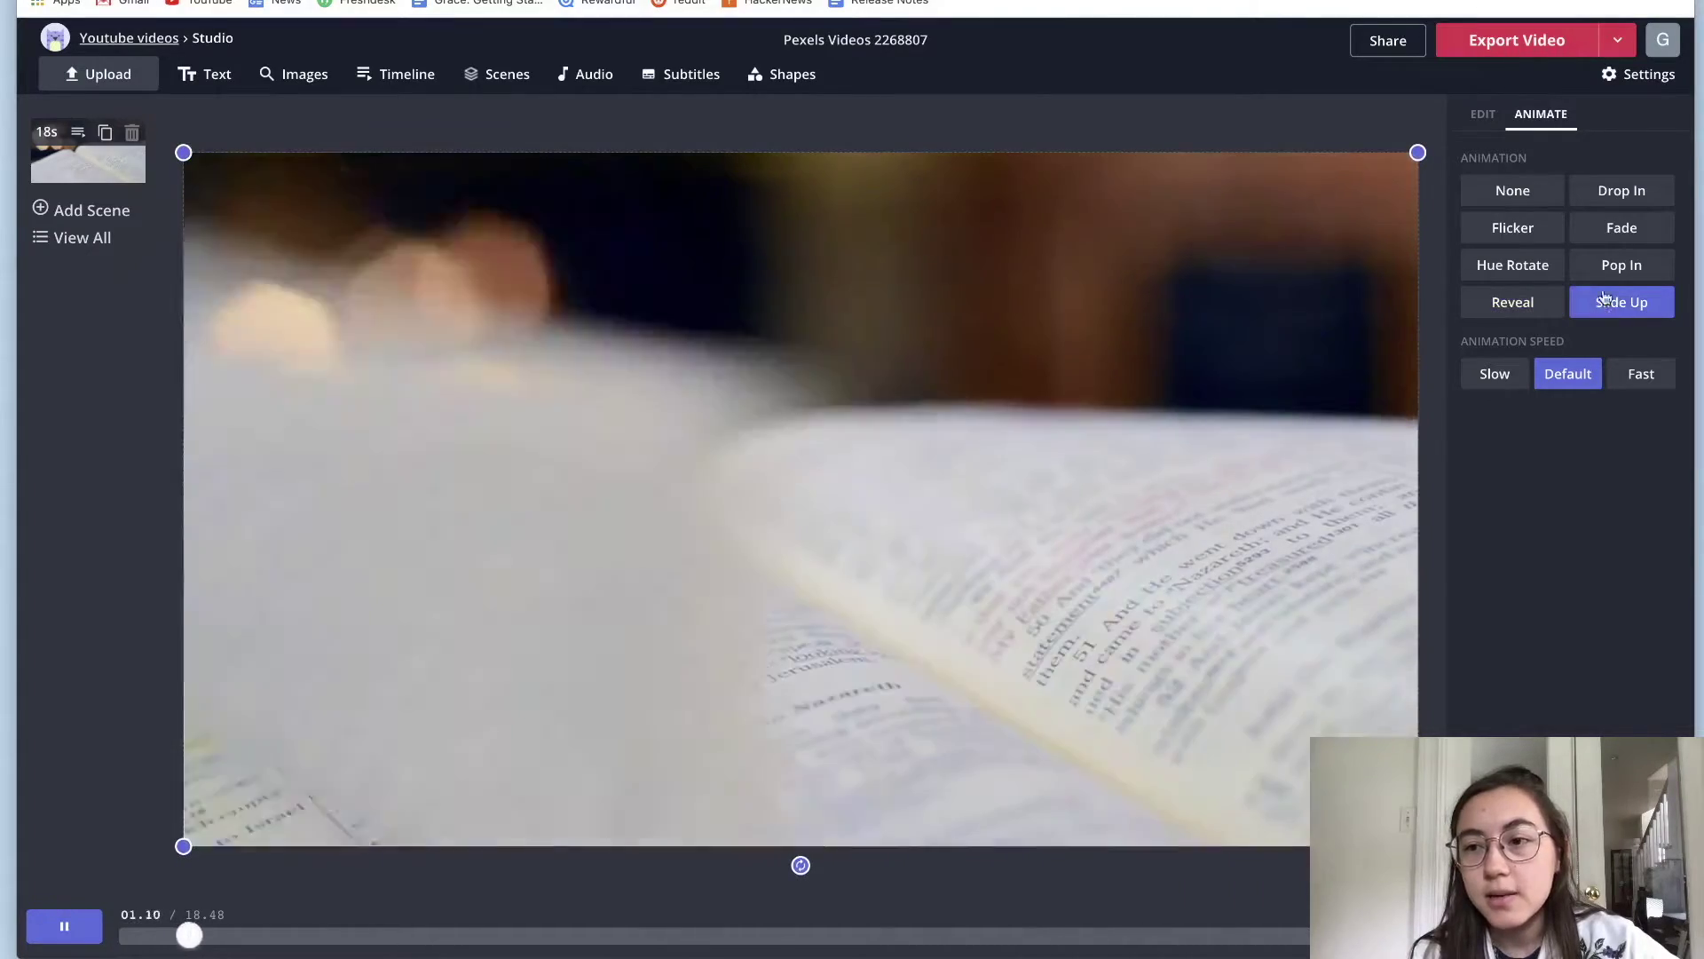
pyautogui.click(1614, 268)
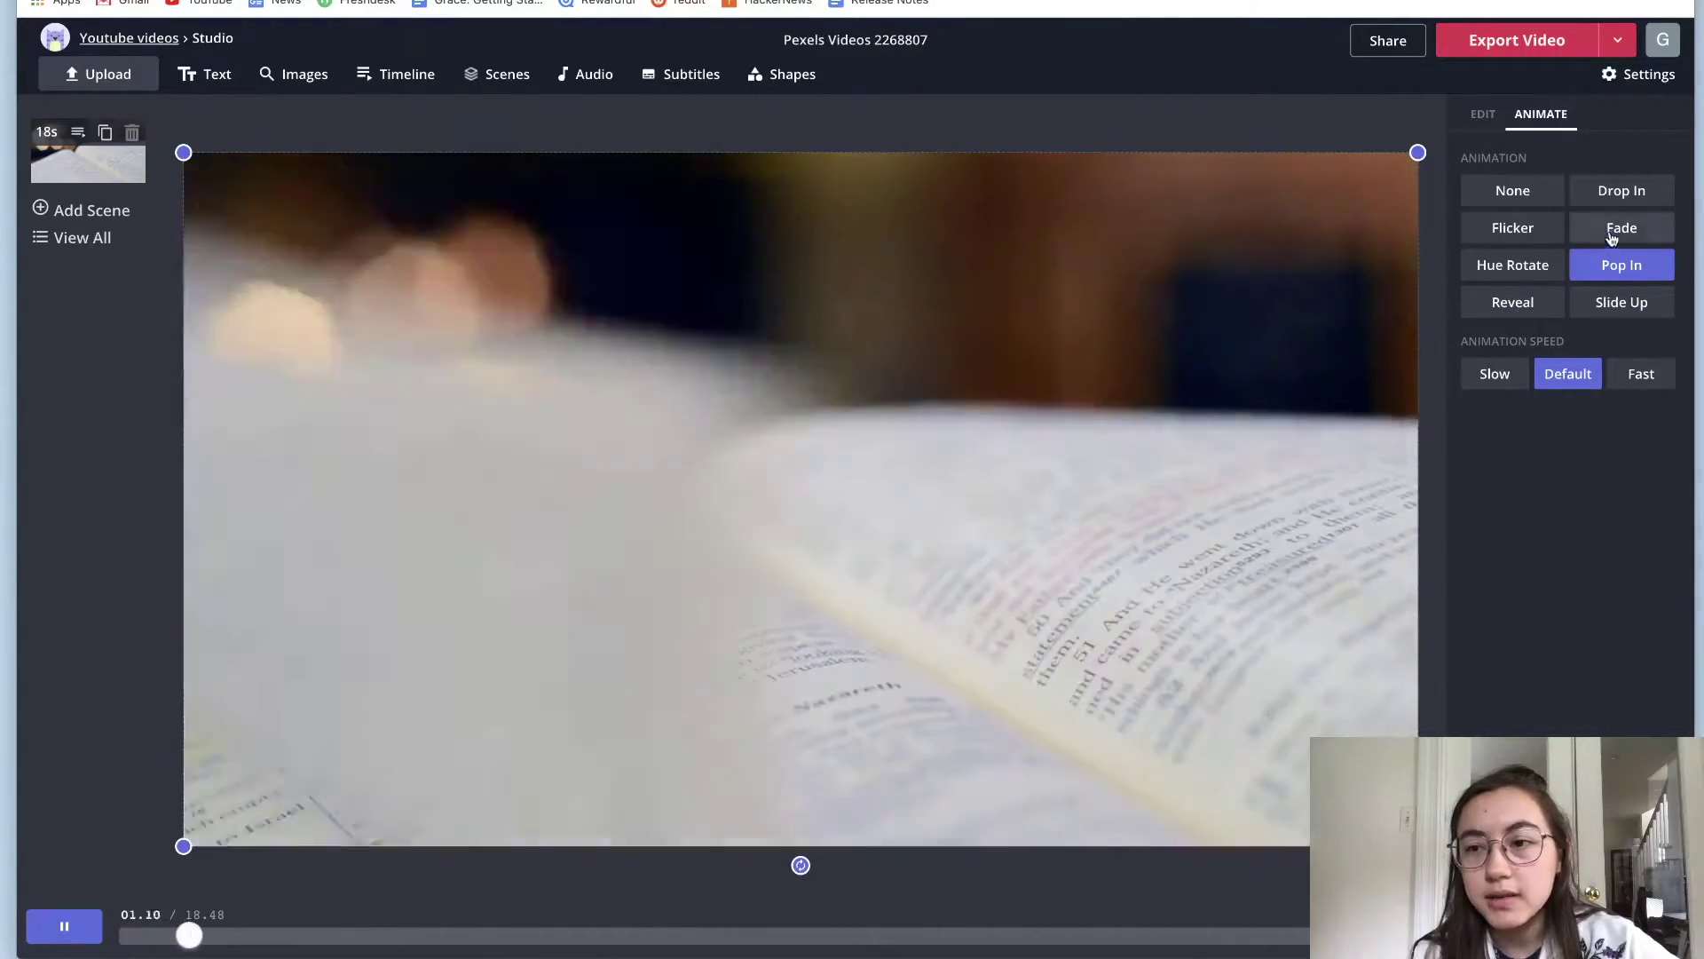
pyautogui.click(1617, 229)
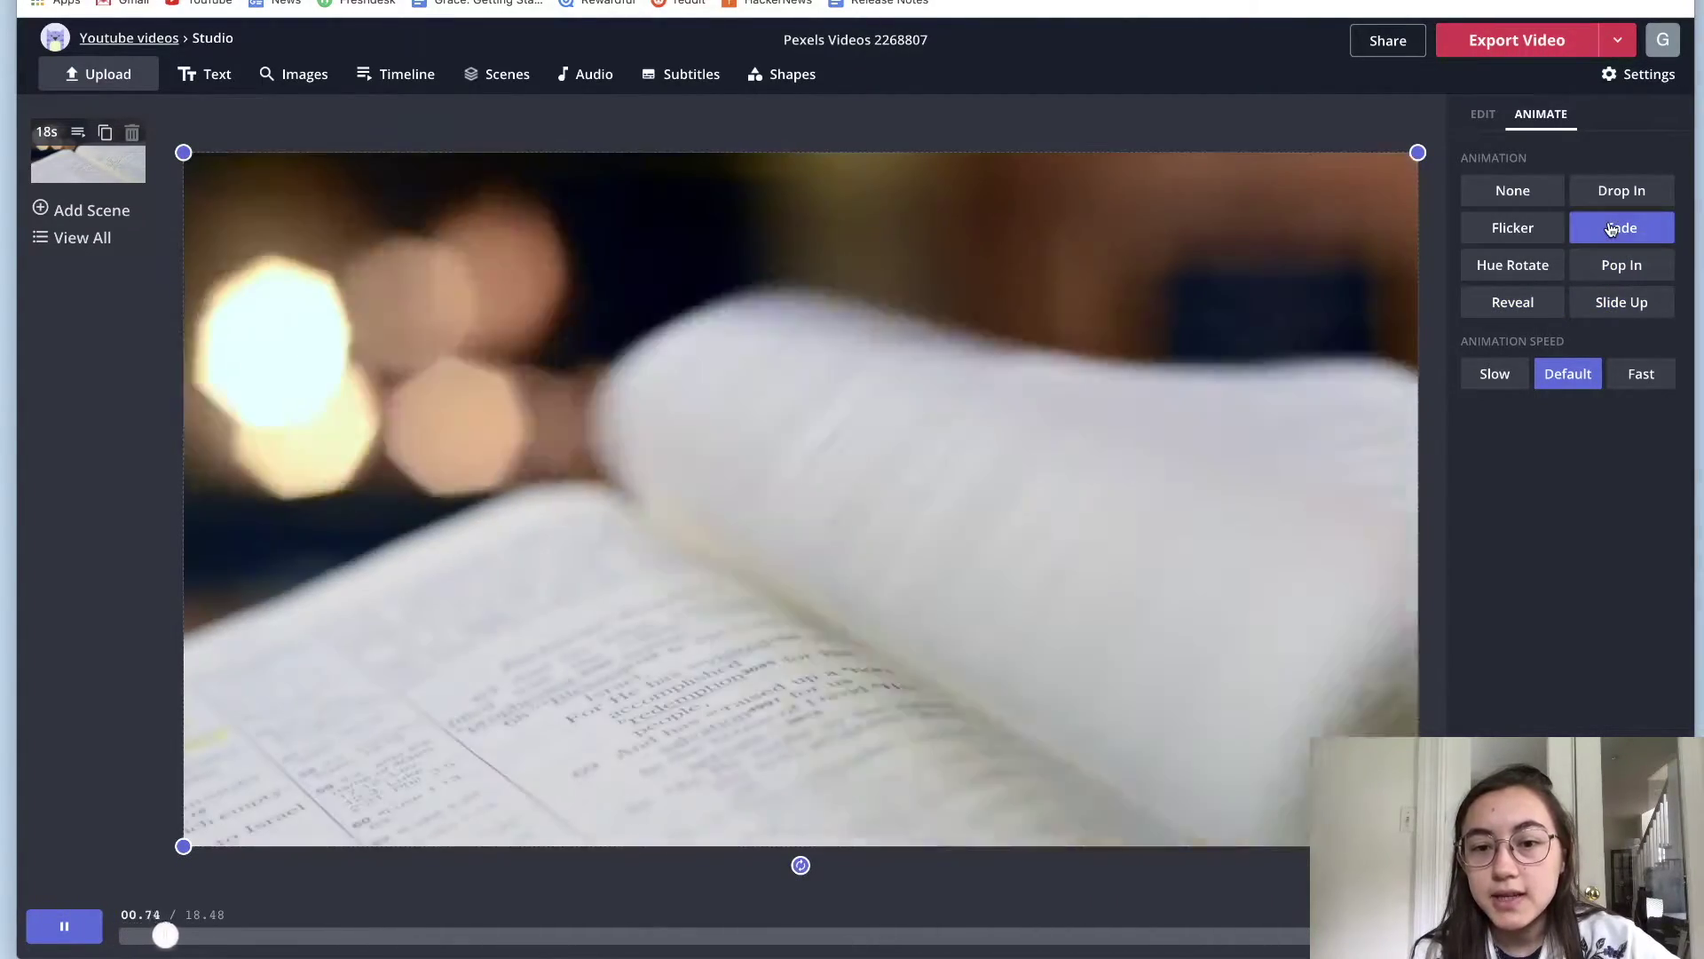
pyautogui.click(1613, 204)
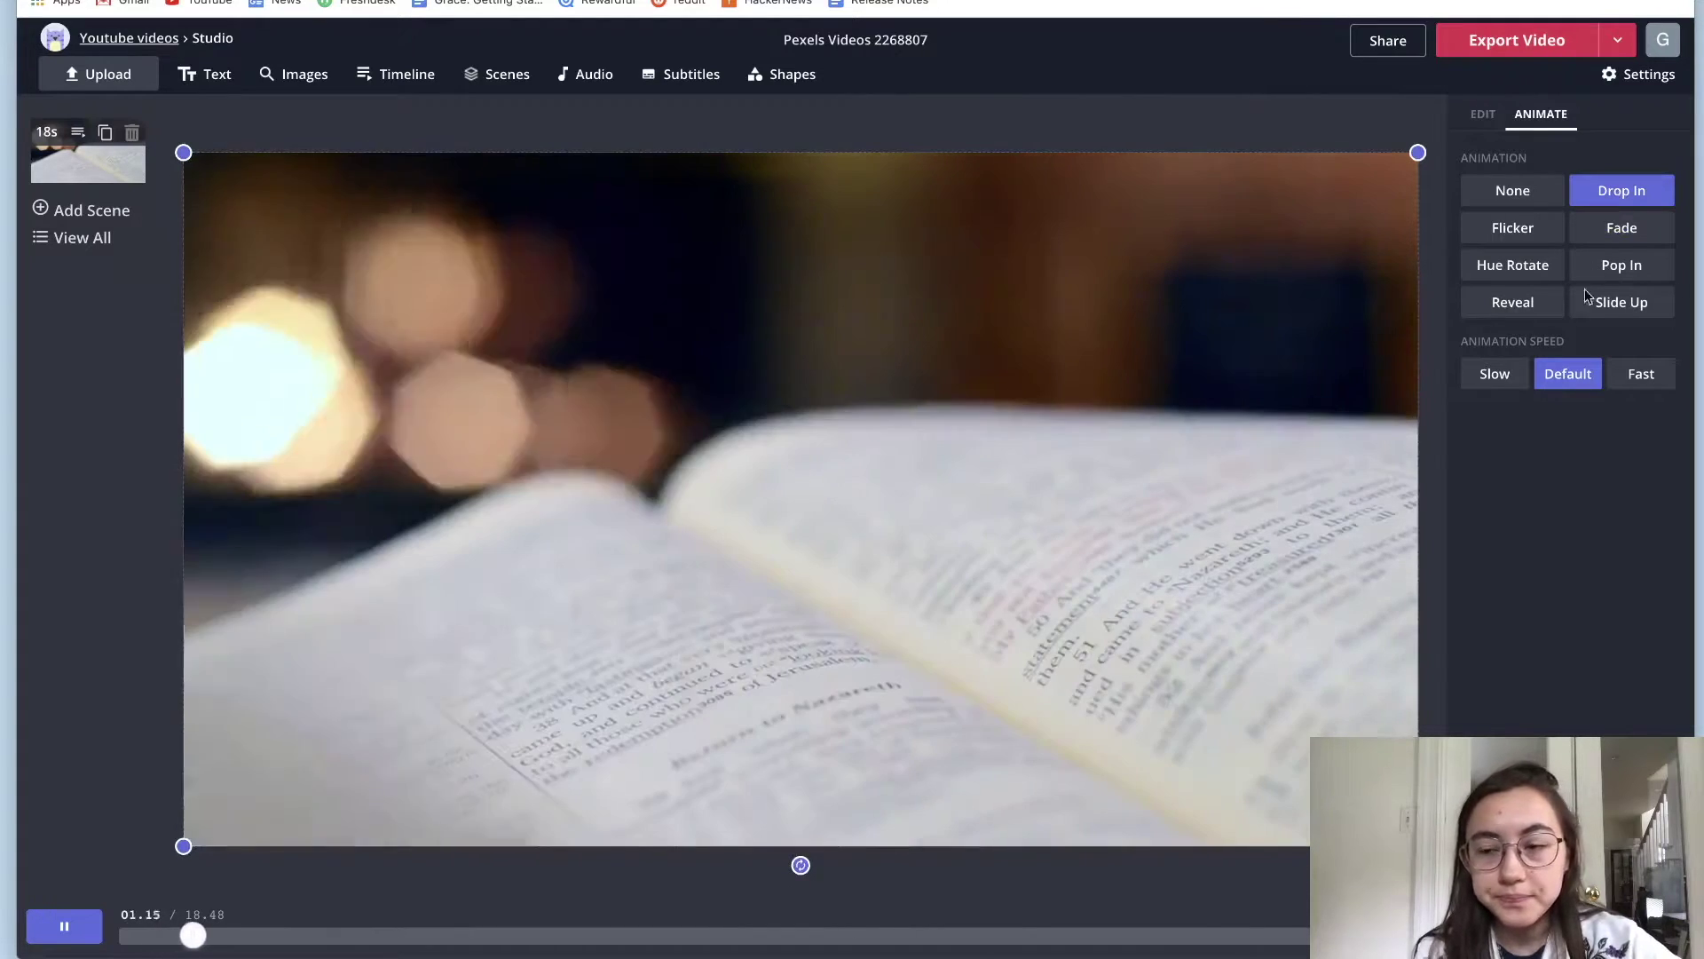
pyautogui.click(1656, 234)
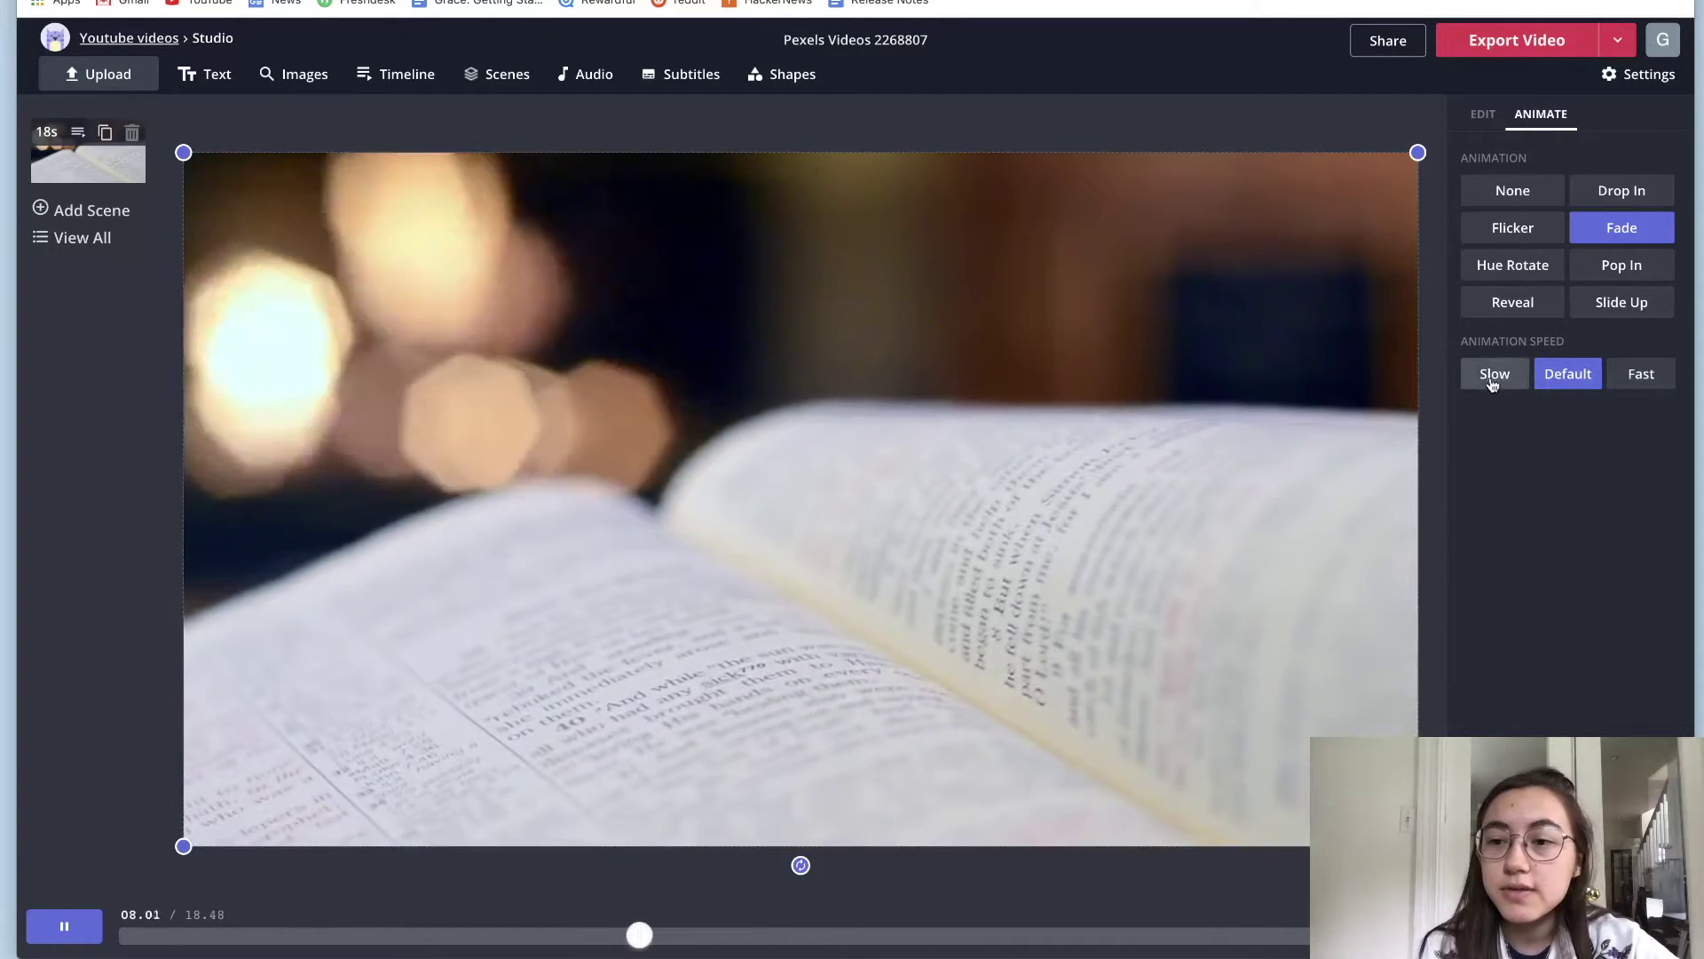
# Step: Set the Fade animation speed to Fast after trying Slow
pyautogui.click(1498, 377)
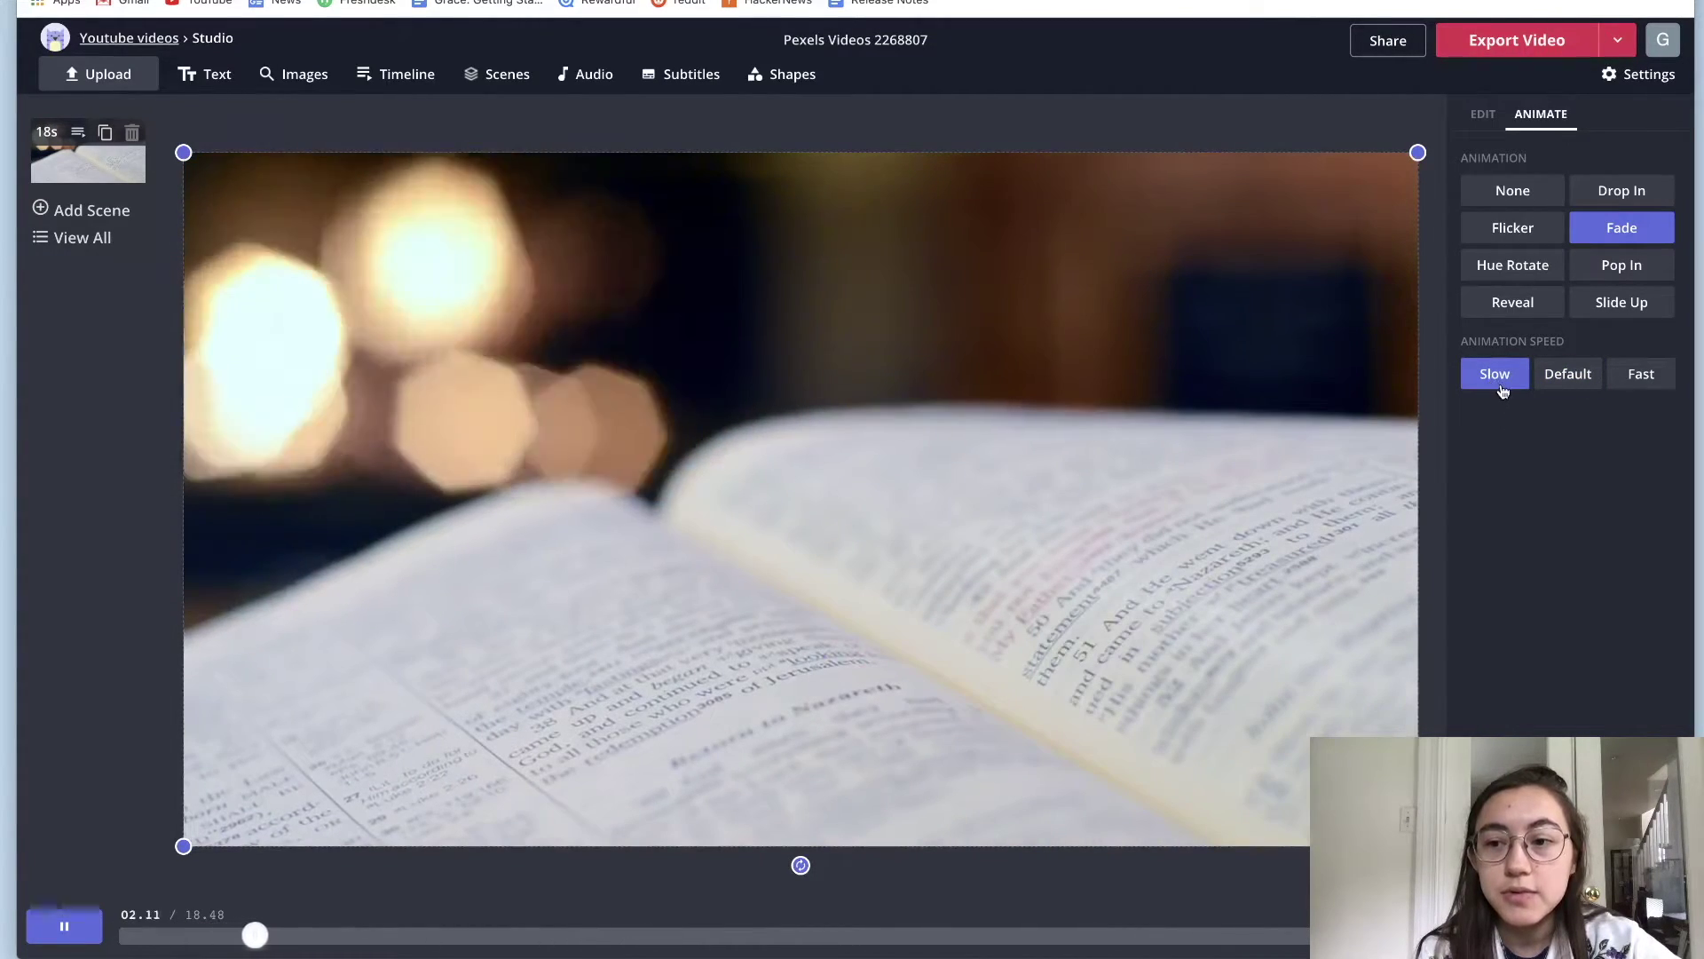
pyautogui.click(1640, 371)
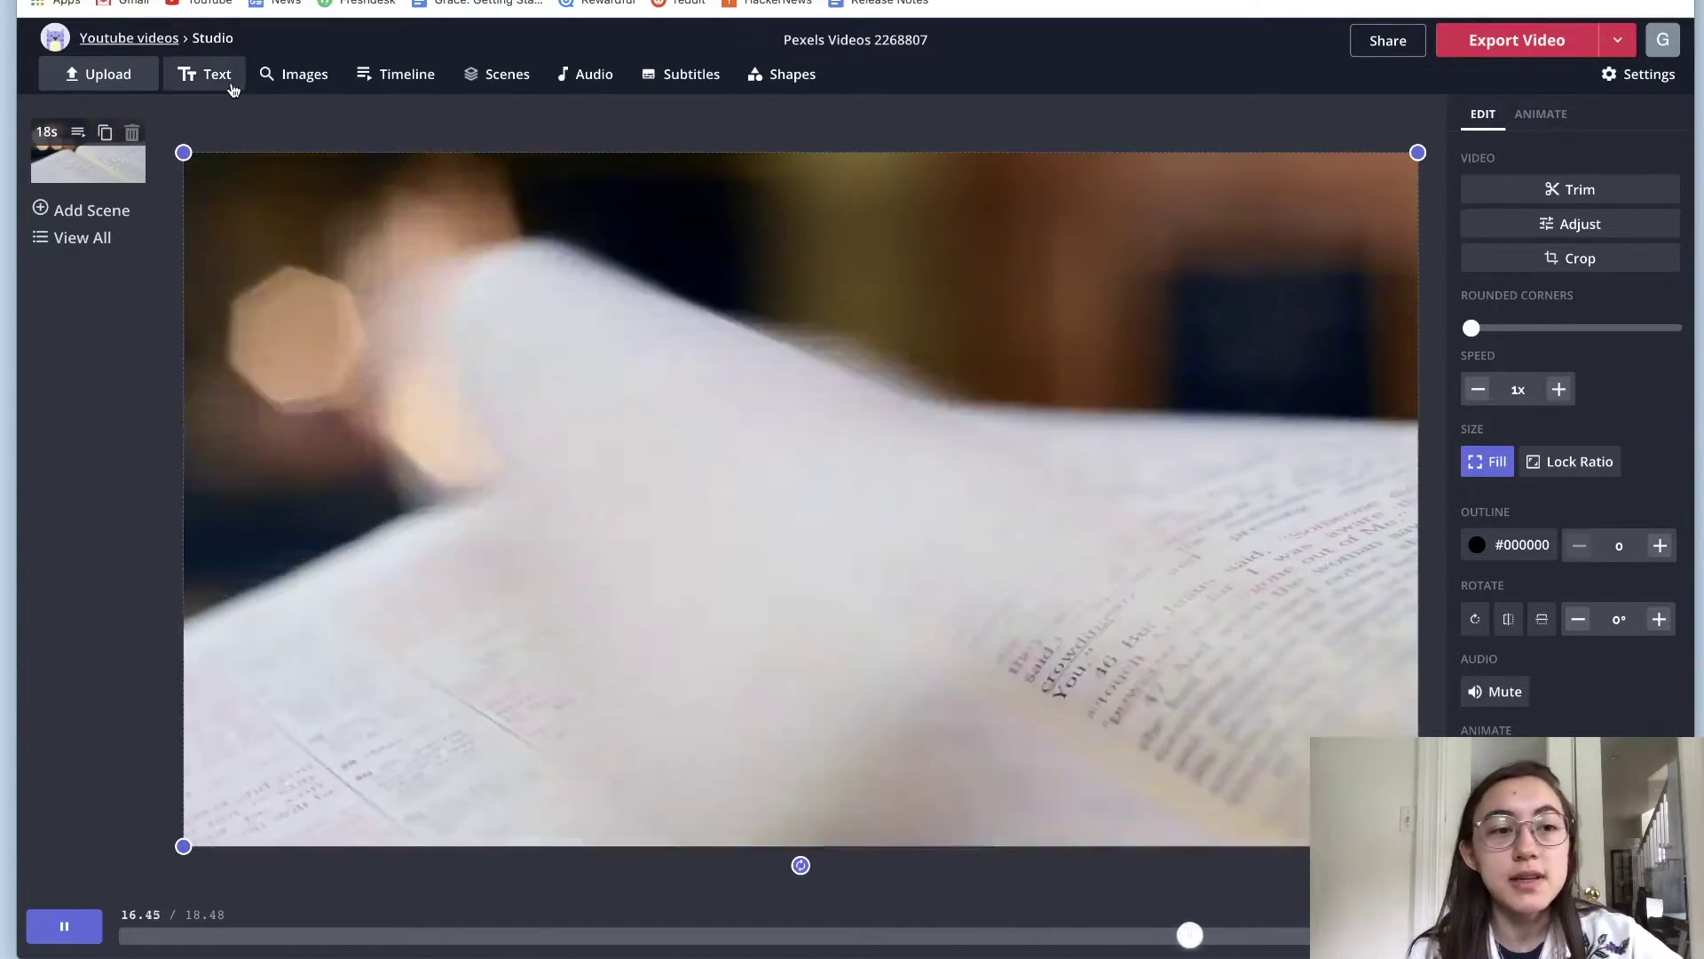
# Step: Add a 'Reading' text box, move it toward the upper left and enlarge it to size 122
pyautogui.click(217, 74)
pyautogui.doubleClick(715, 286)
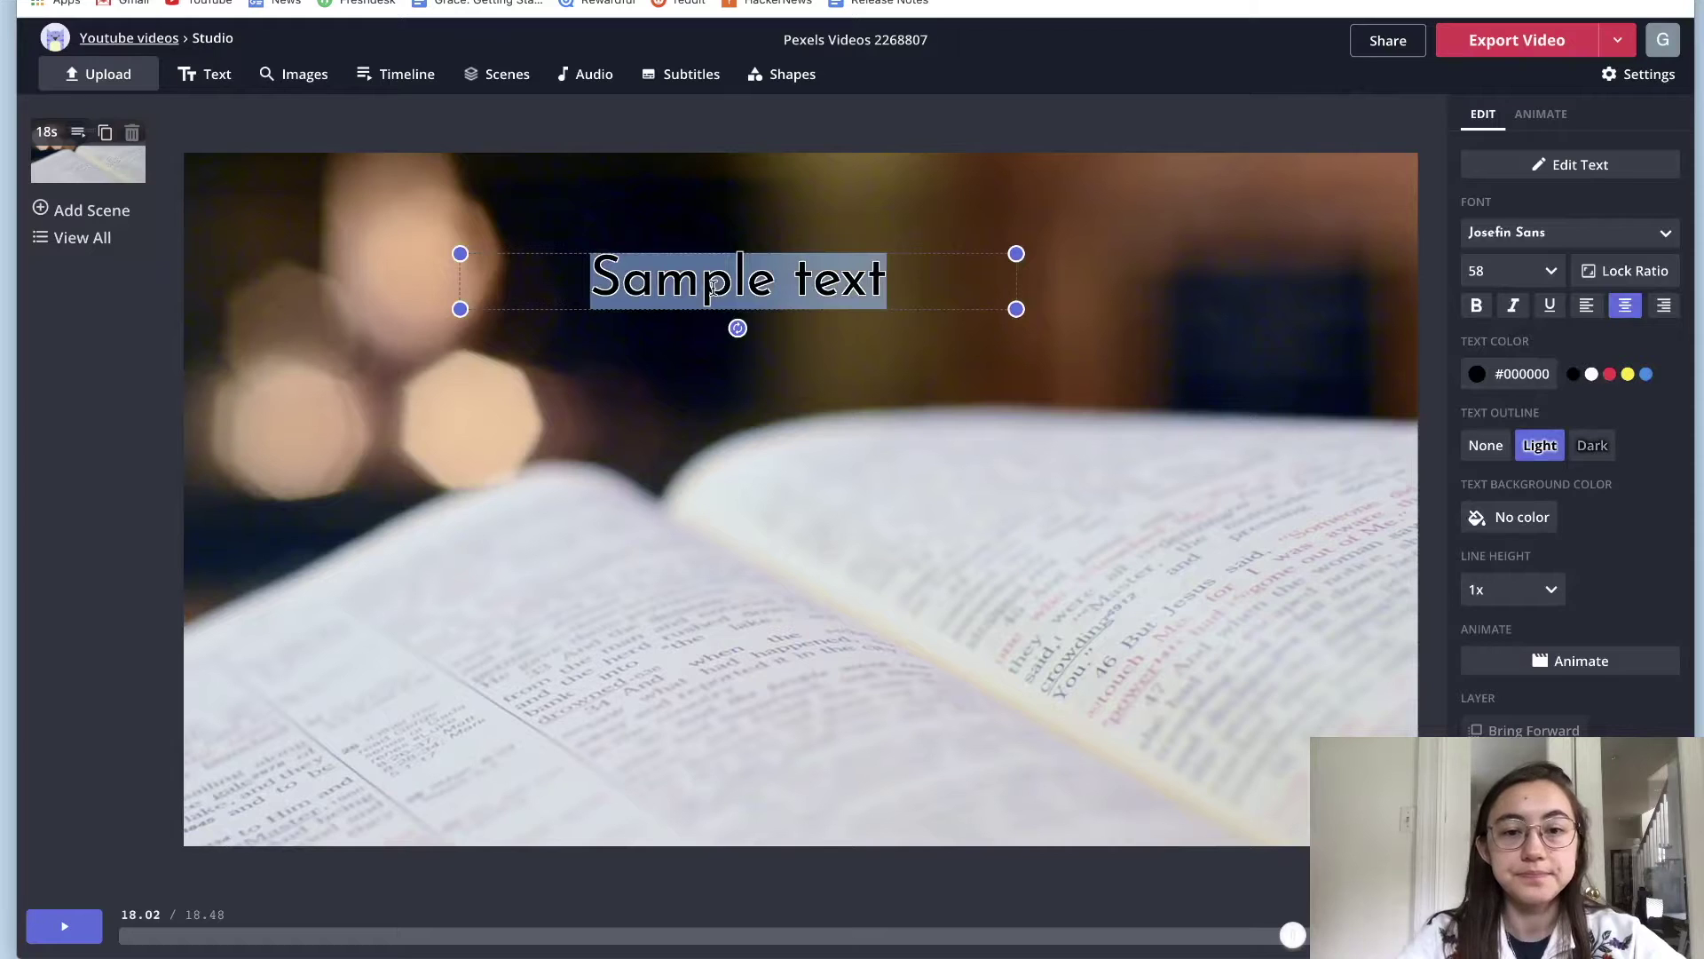
pyautogui.write('Reading')
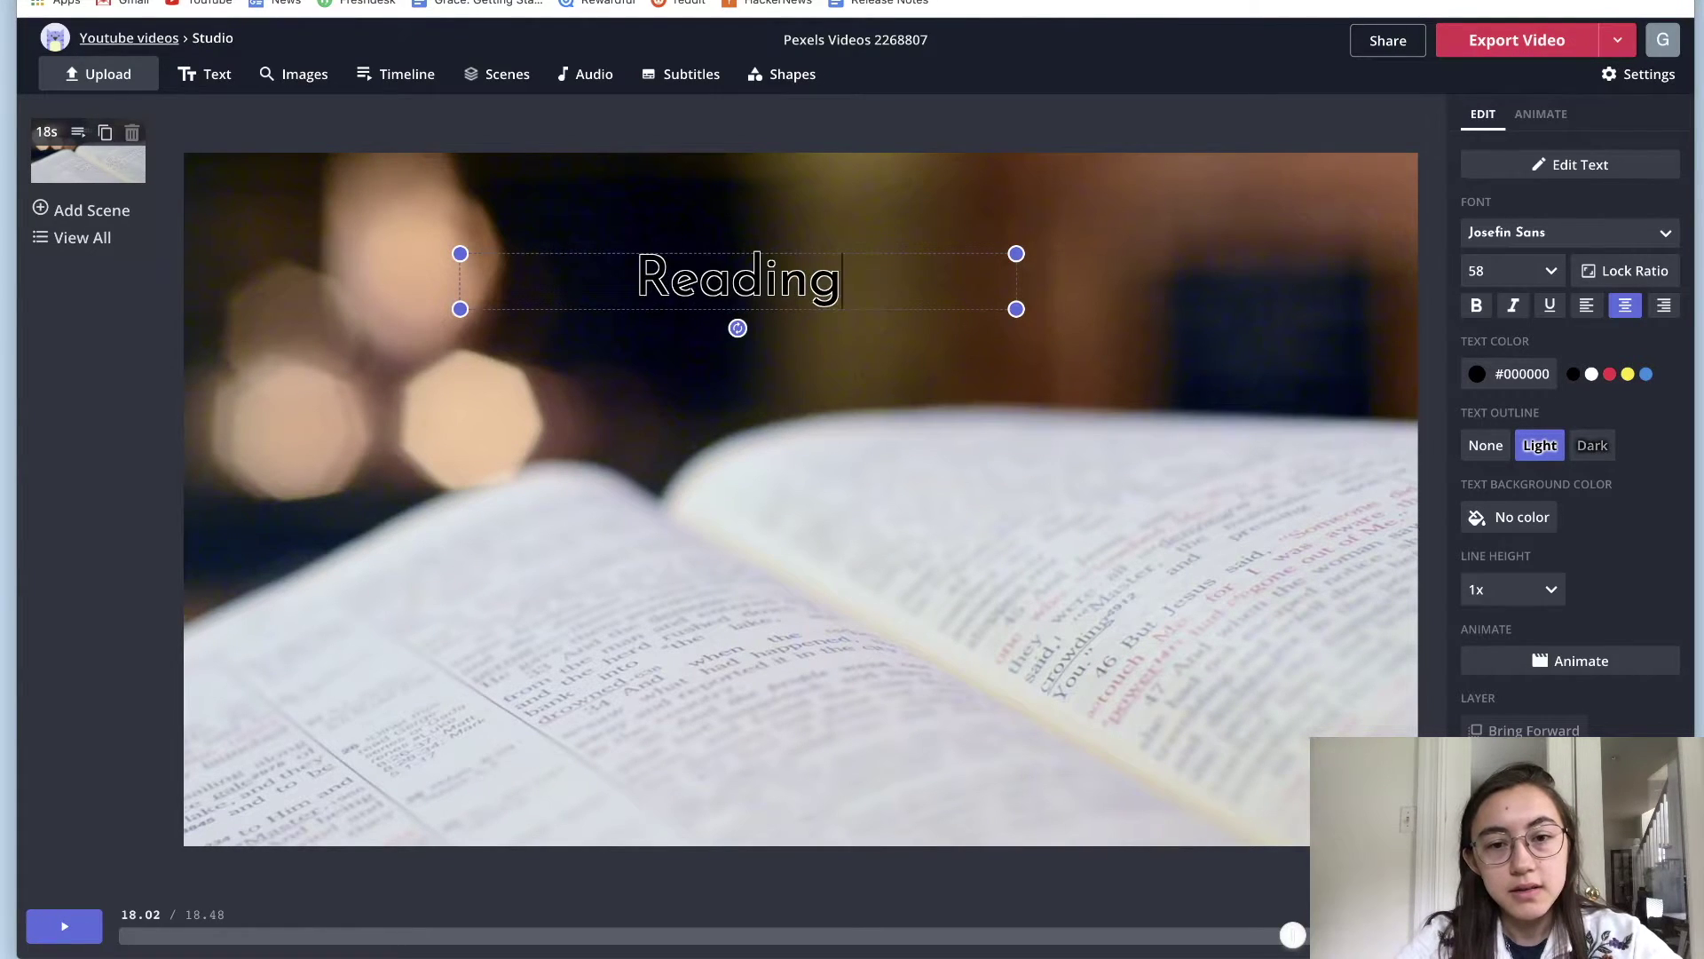
pyautogui.moveTo(808, 284); pyautogui.dragTo(677, 272)
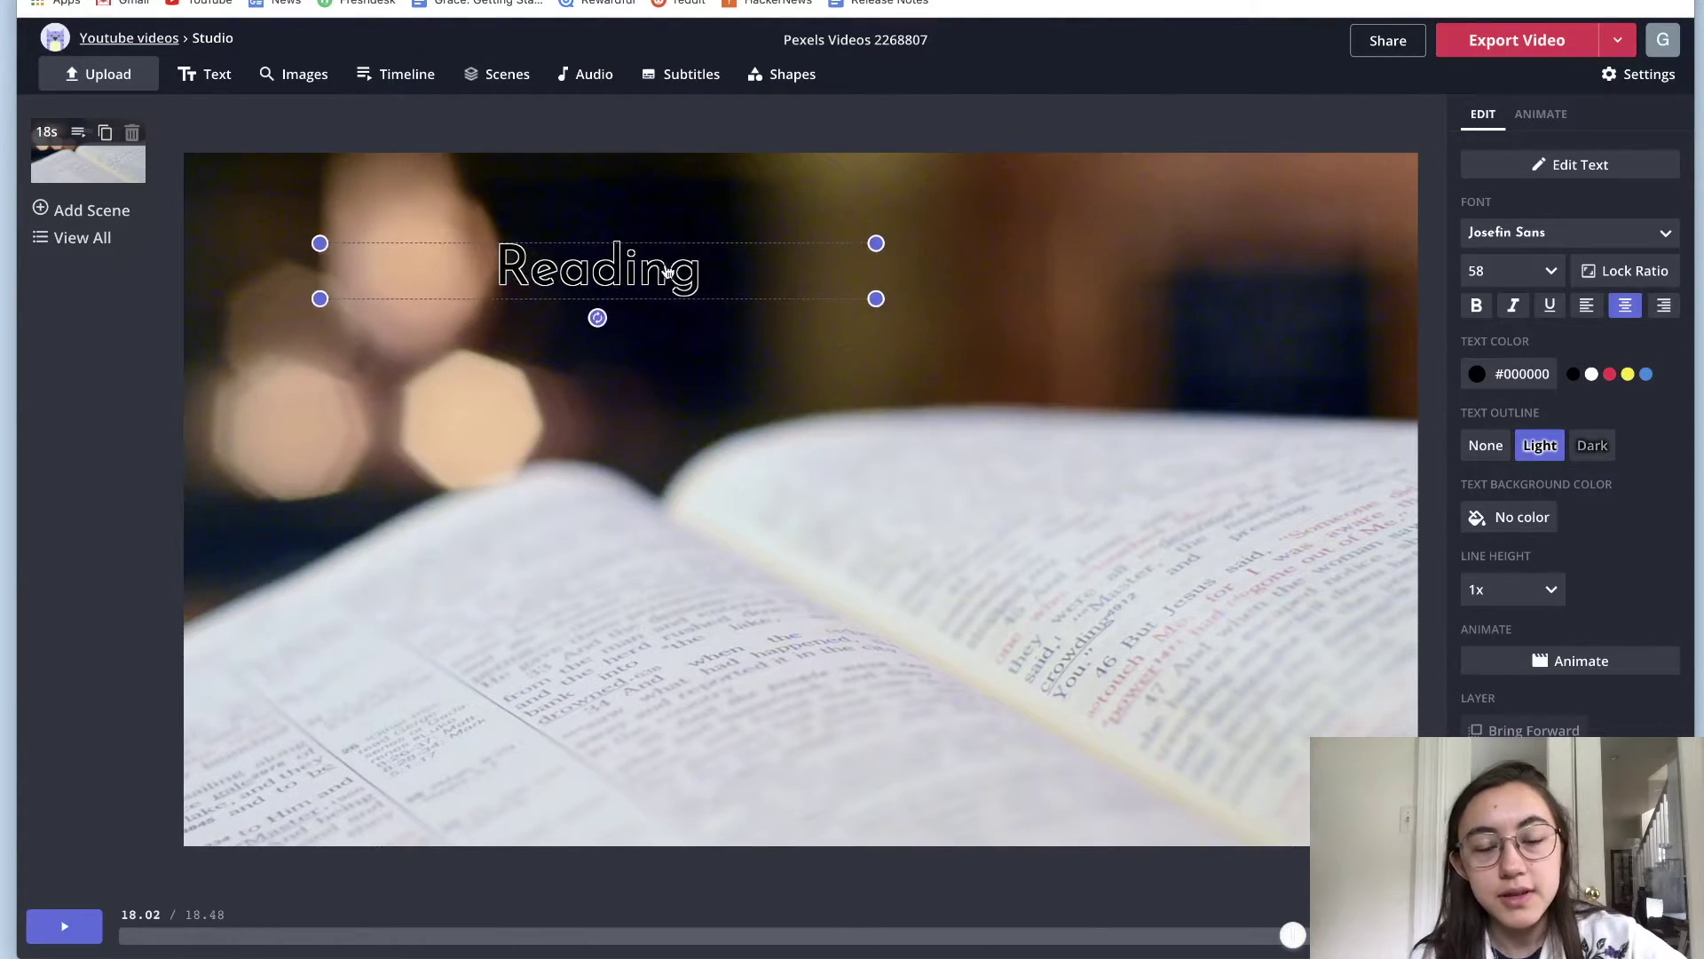
pyautogui.moveTo(882, 295); pyautogui.dragTo(1002, 356)
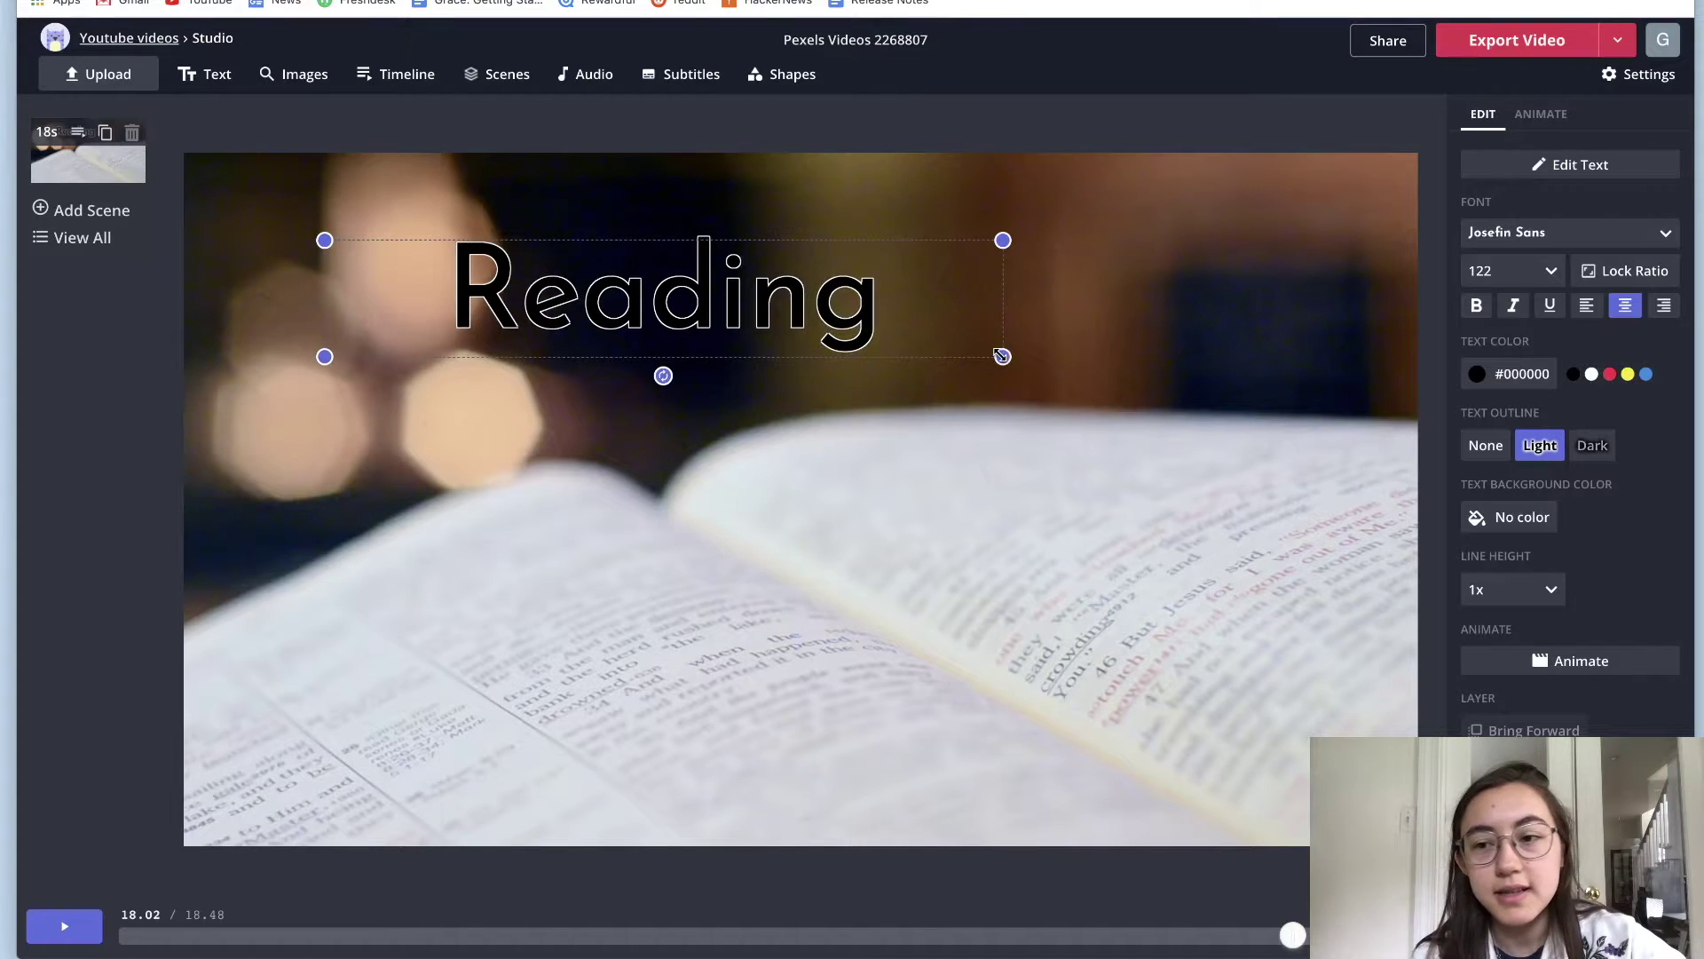
# Step: Make the title white with a dark outline and shift it slightly further left
pyautogui.click(1591, 374)
pyautogui.click(1593, 445)
pyautogui.moveTo(825, 336); pyautogui.dragTo(760, 327)
pyautogui.click(1565, 117)
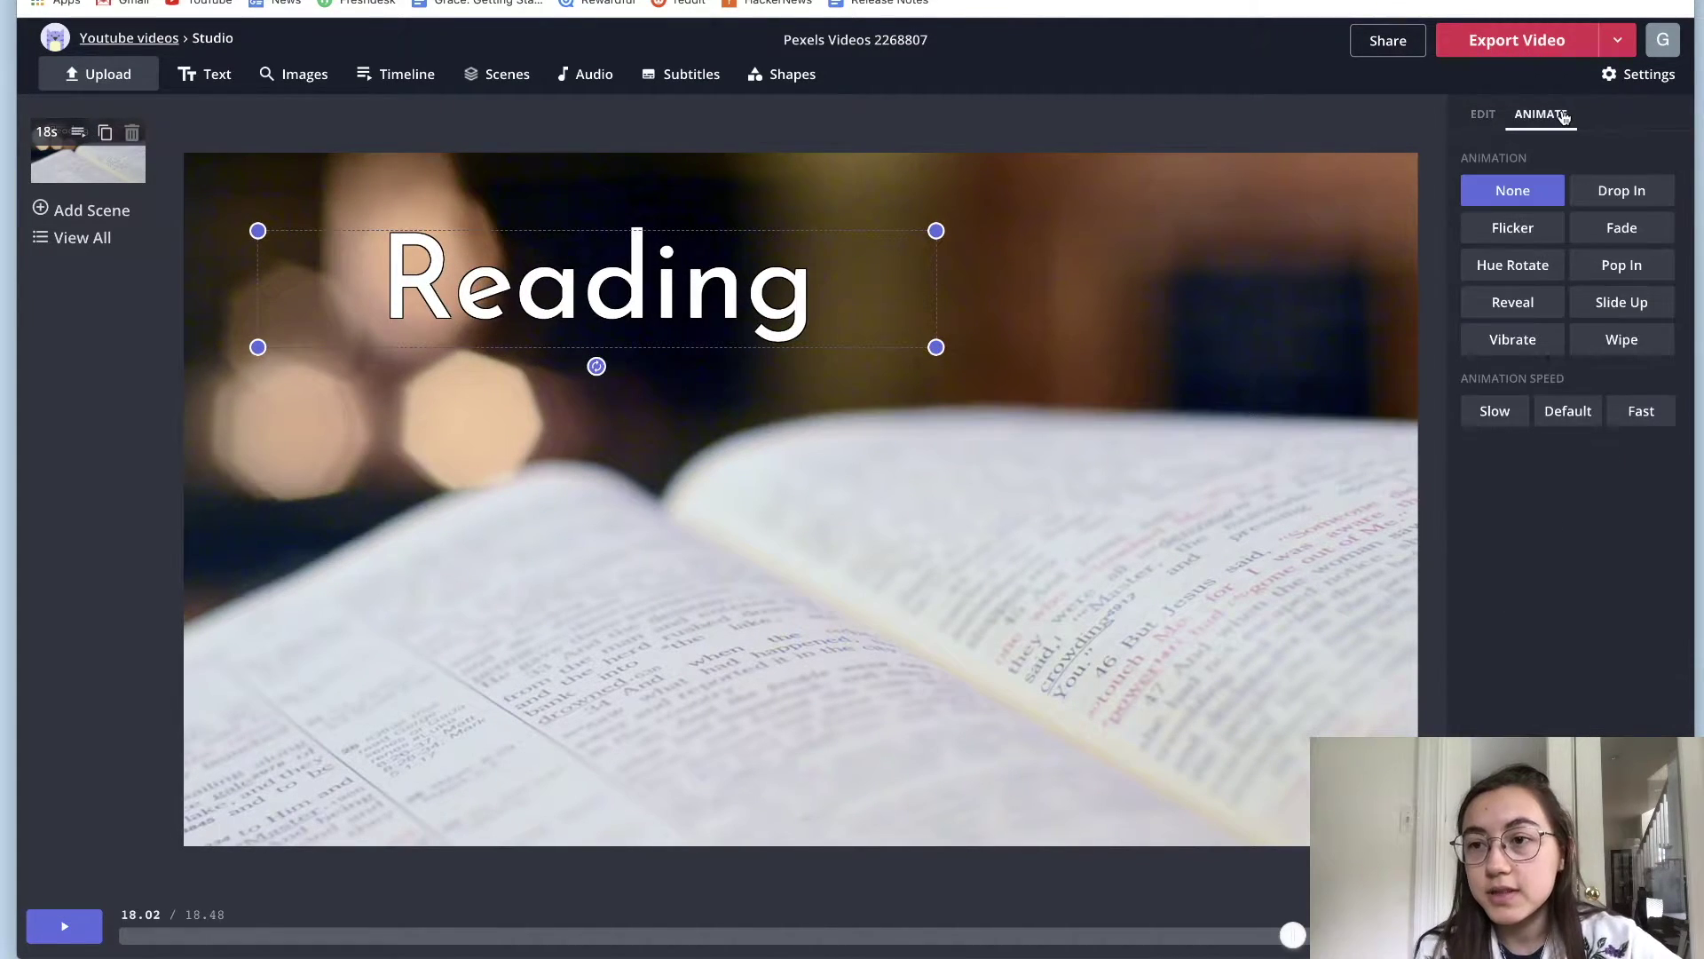
# Step: Try Flicker, Hue Rotate, Reveal and Slide Up on the title, settling on Fade
pyautogui.click(1514, 230)
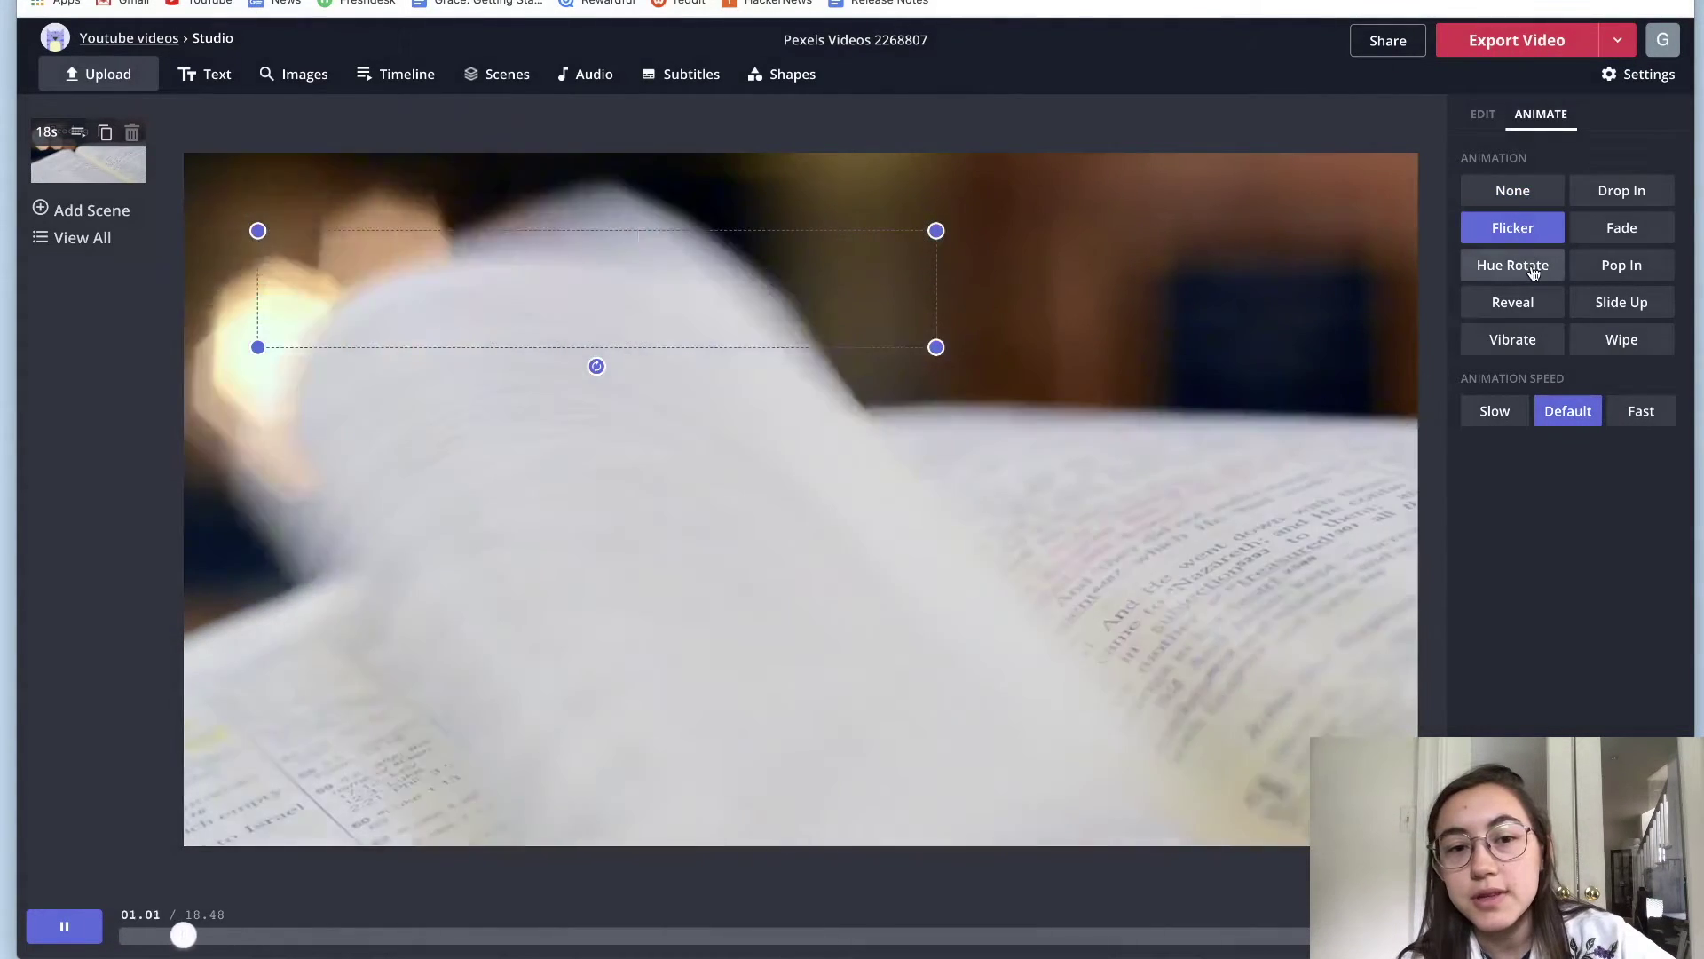
pyautogui.click(1532, 270)
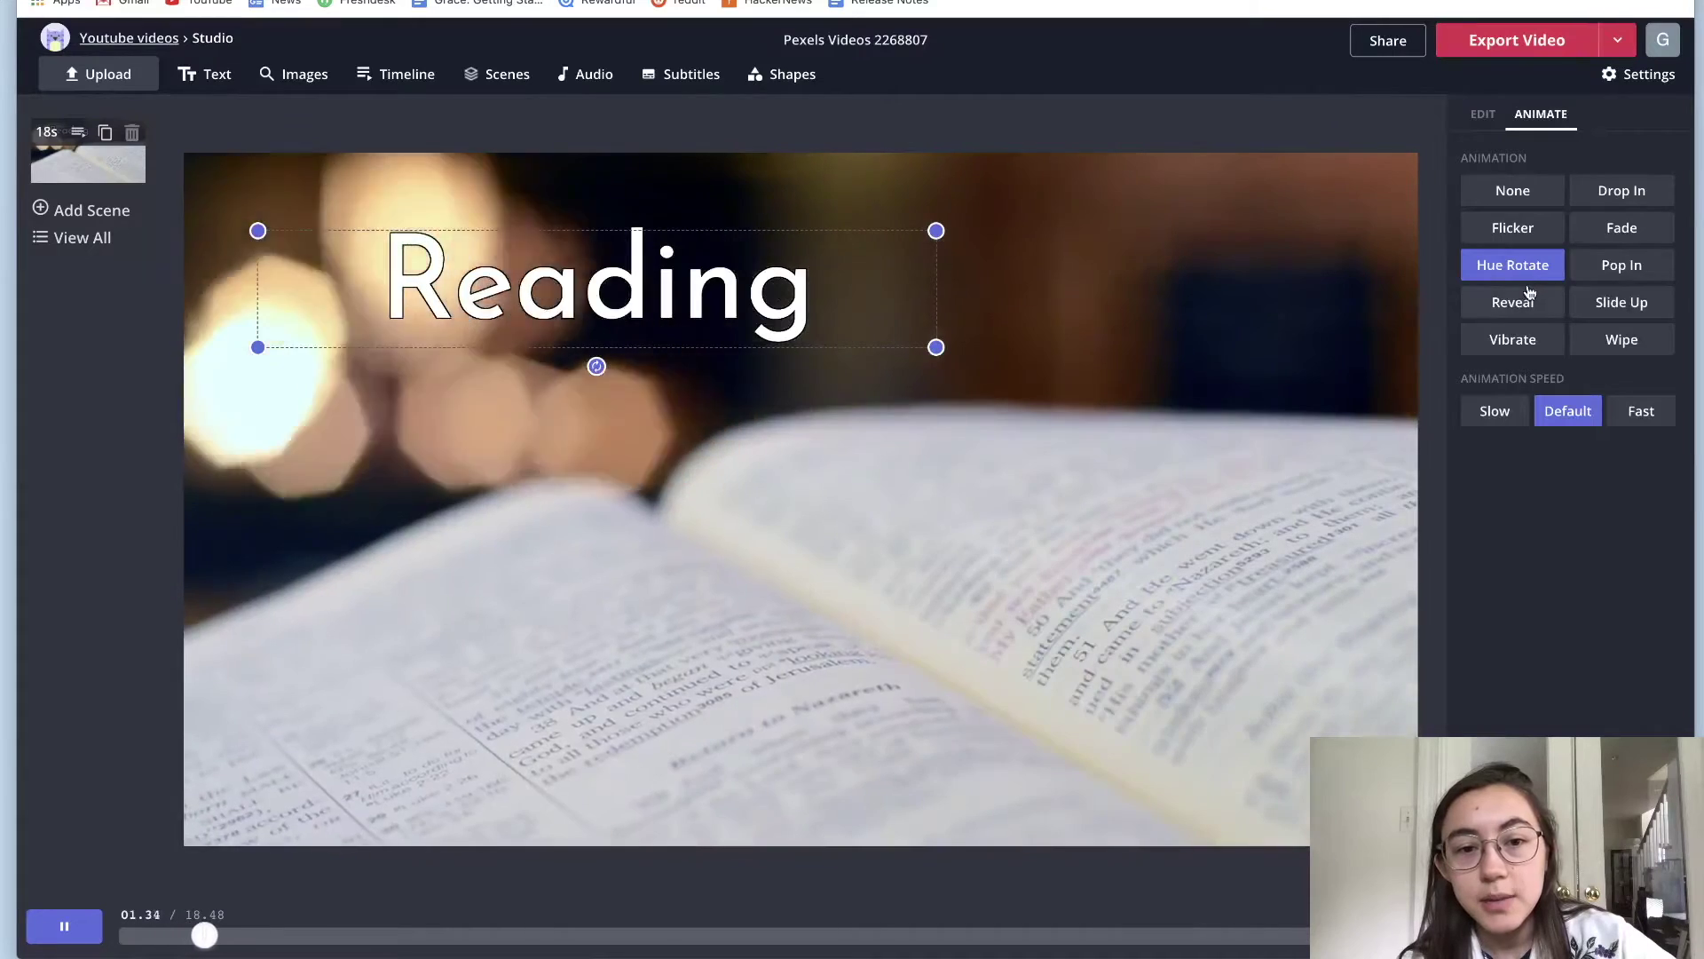
pyautogui.click(1538, 310)
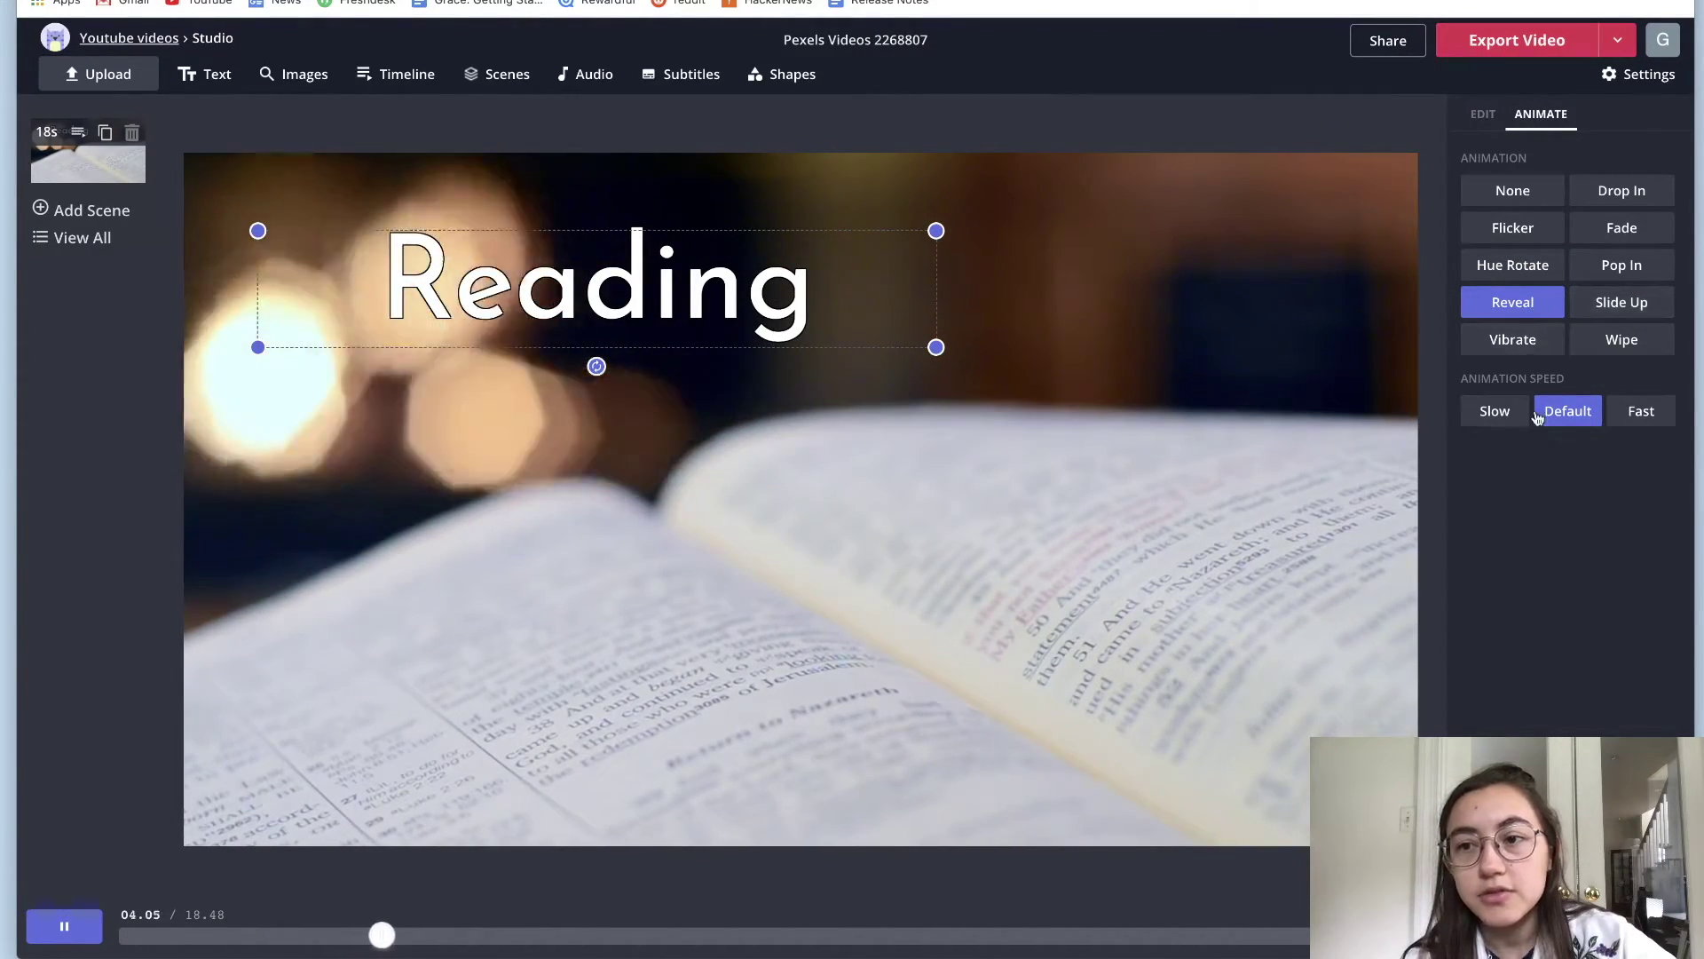
pyautogui.click(1512, 190)
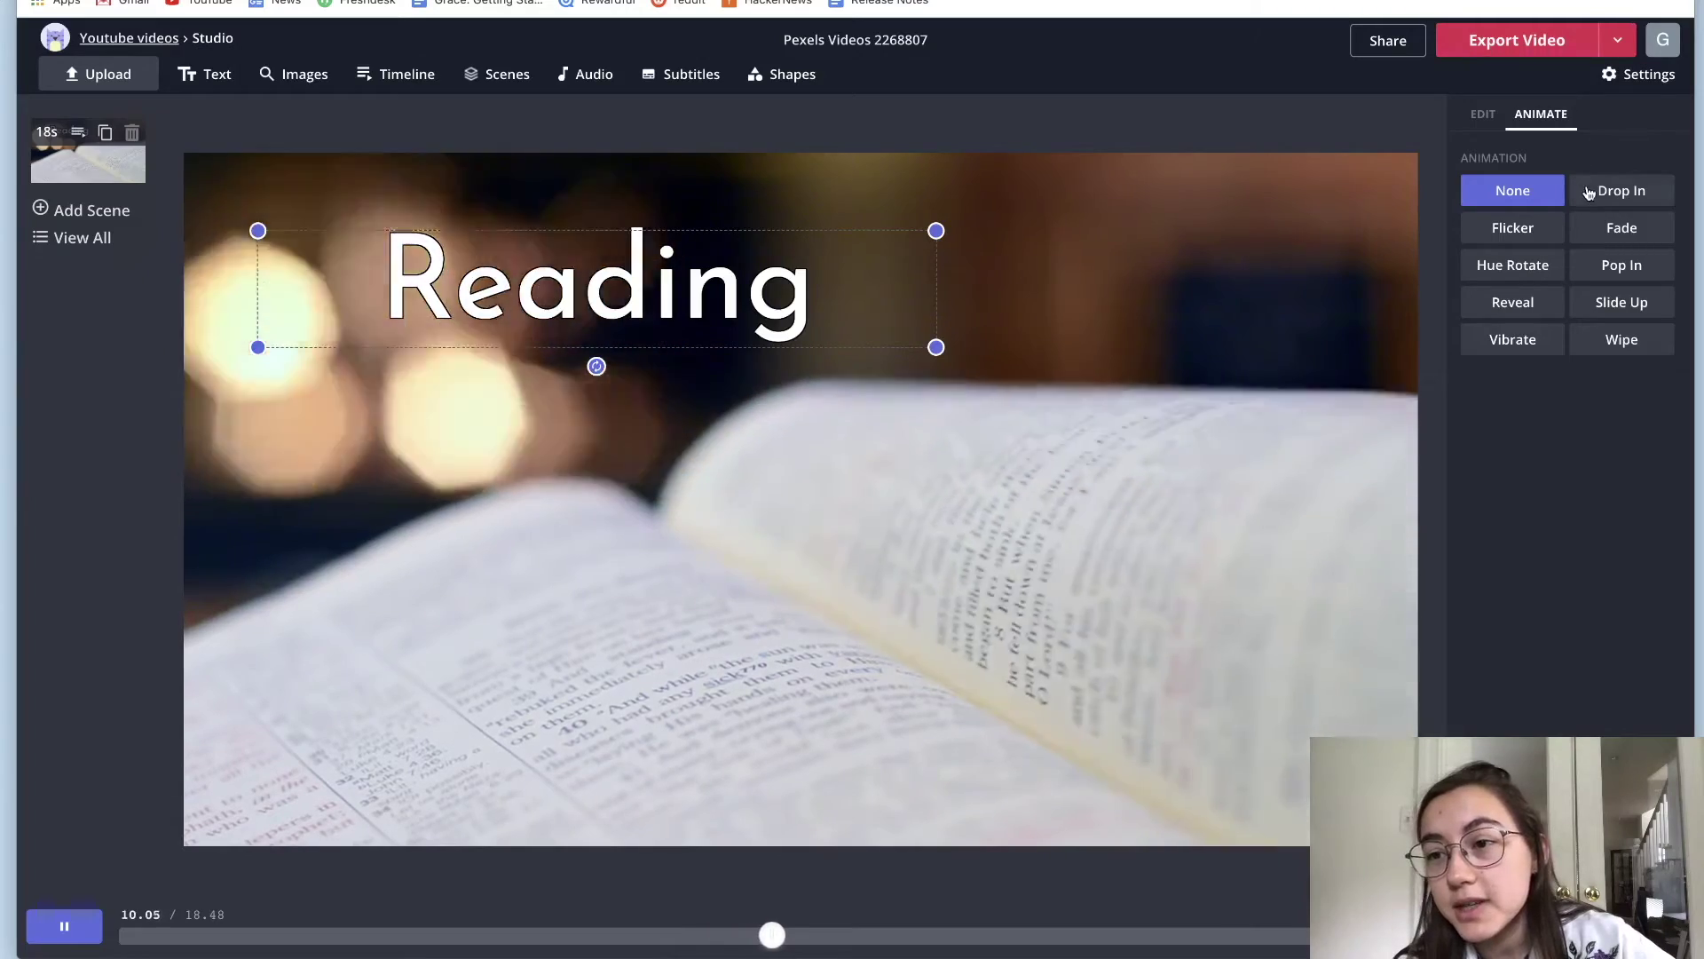
pyautogui.click(1521, 304)
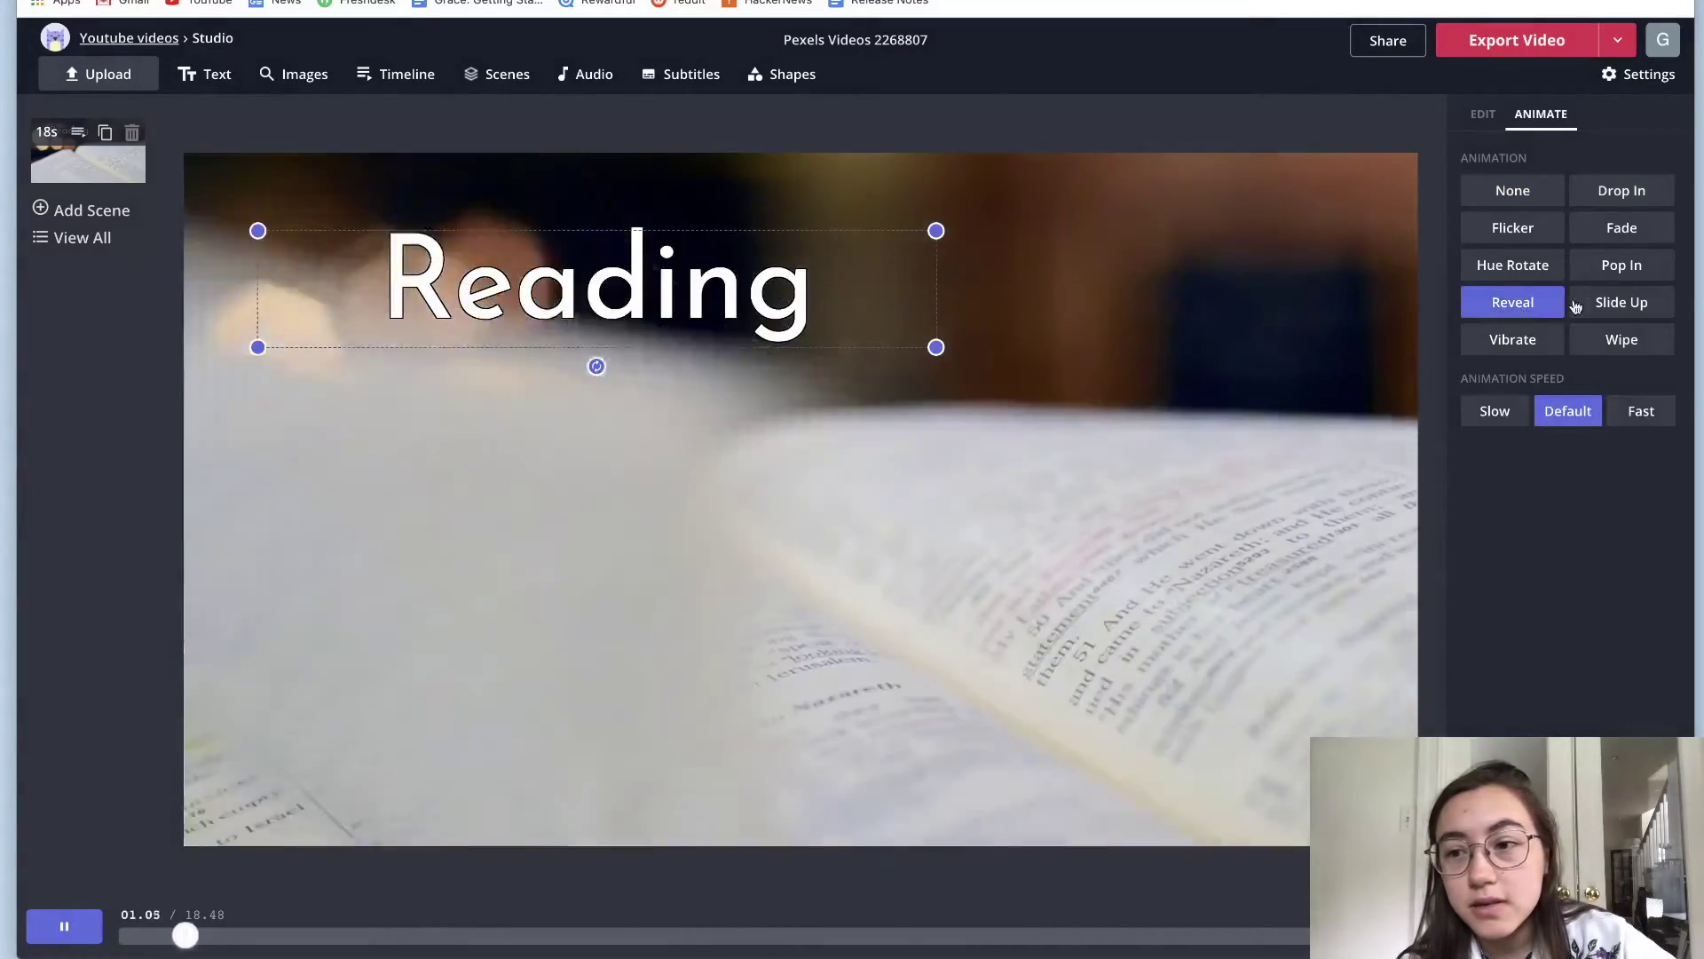
pyautogui.click(1598, 303)
pyautogui.click(1610, 229)
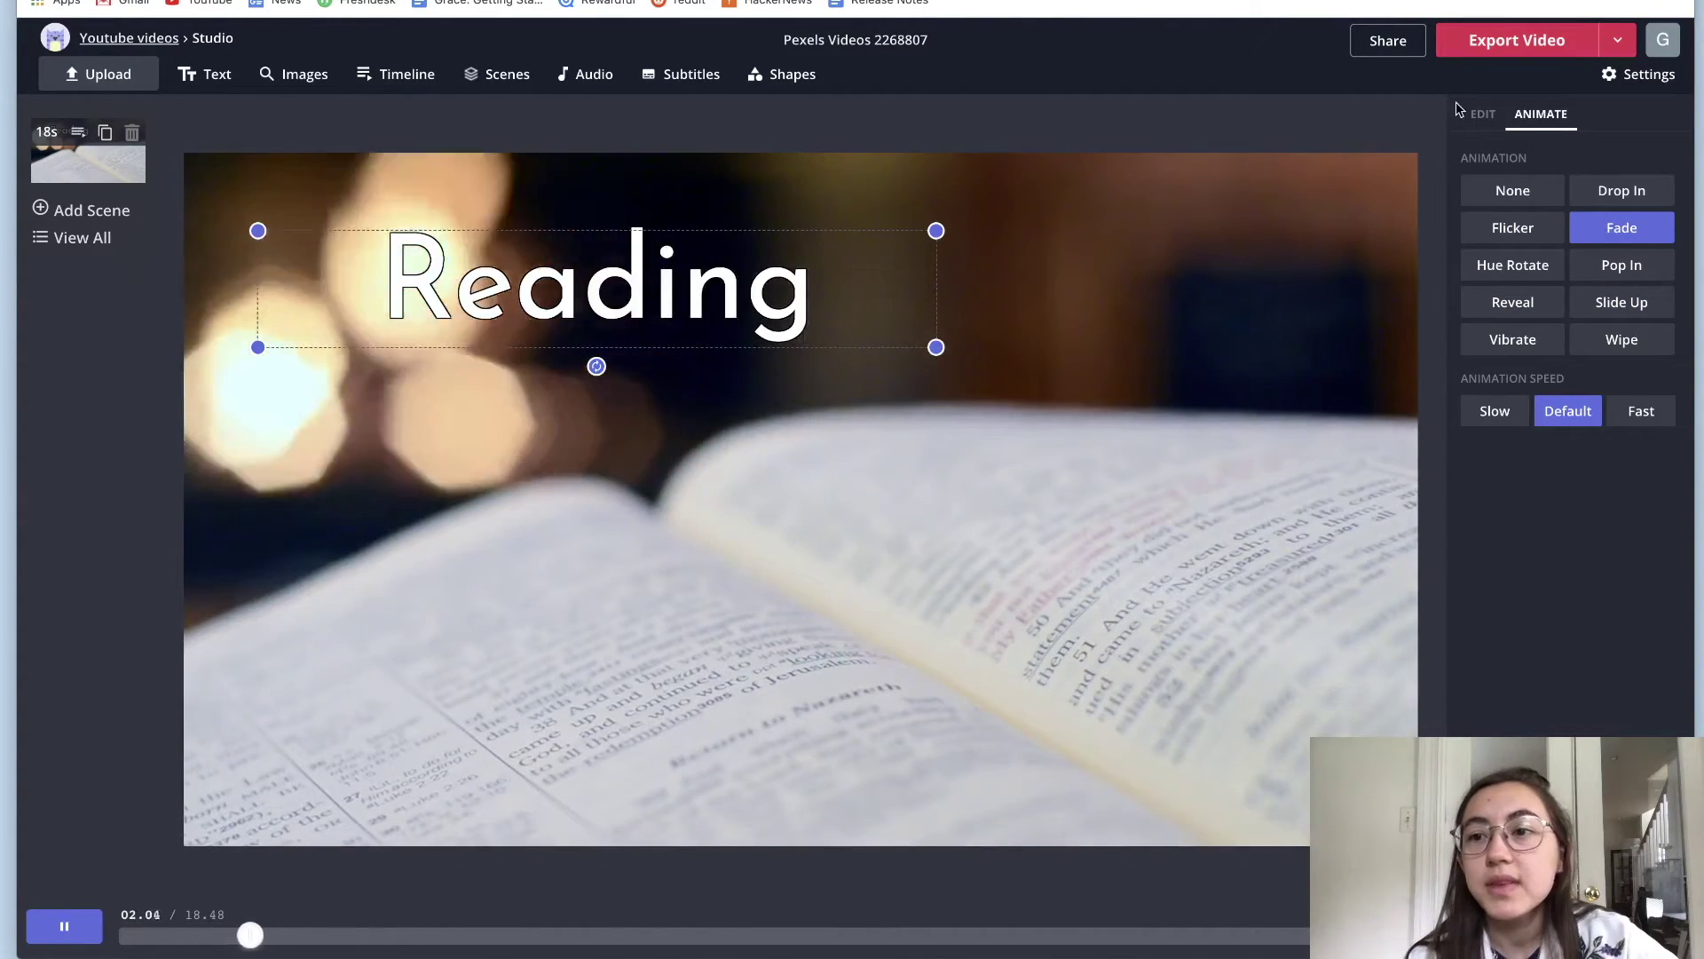
# Step: Return to the title's text settings, stop the preview and start the video export
pyautogui.click(1476, 117)
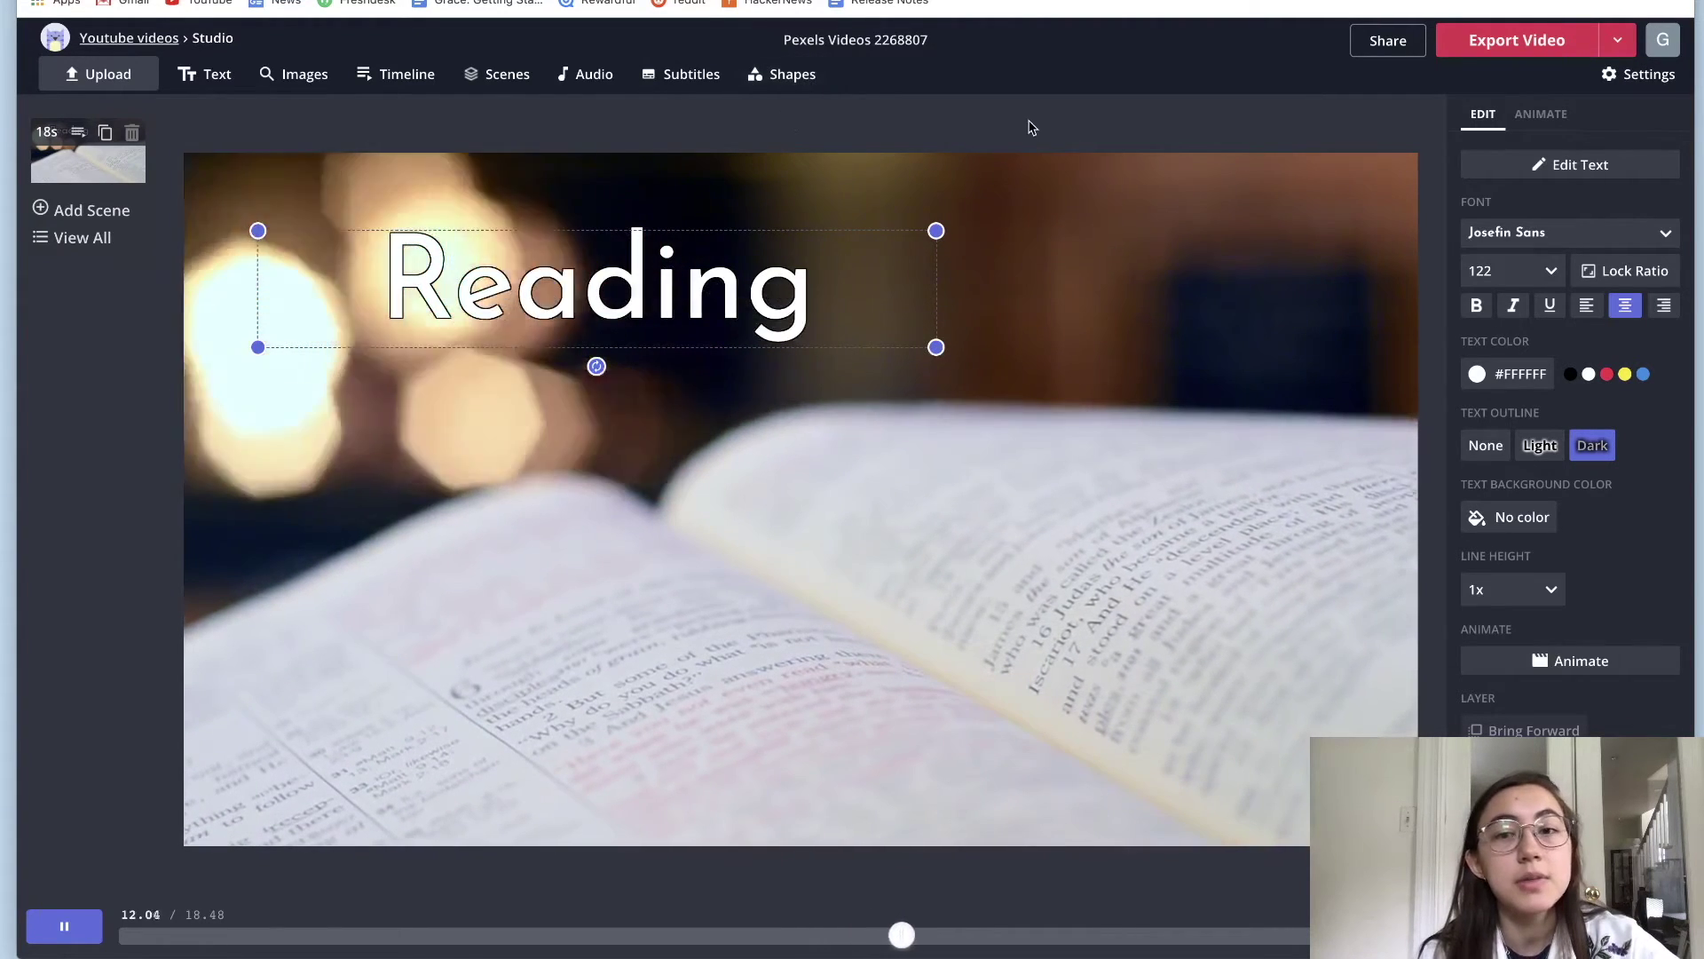
pyautogui.click(64, 926)
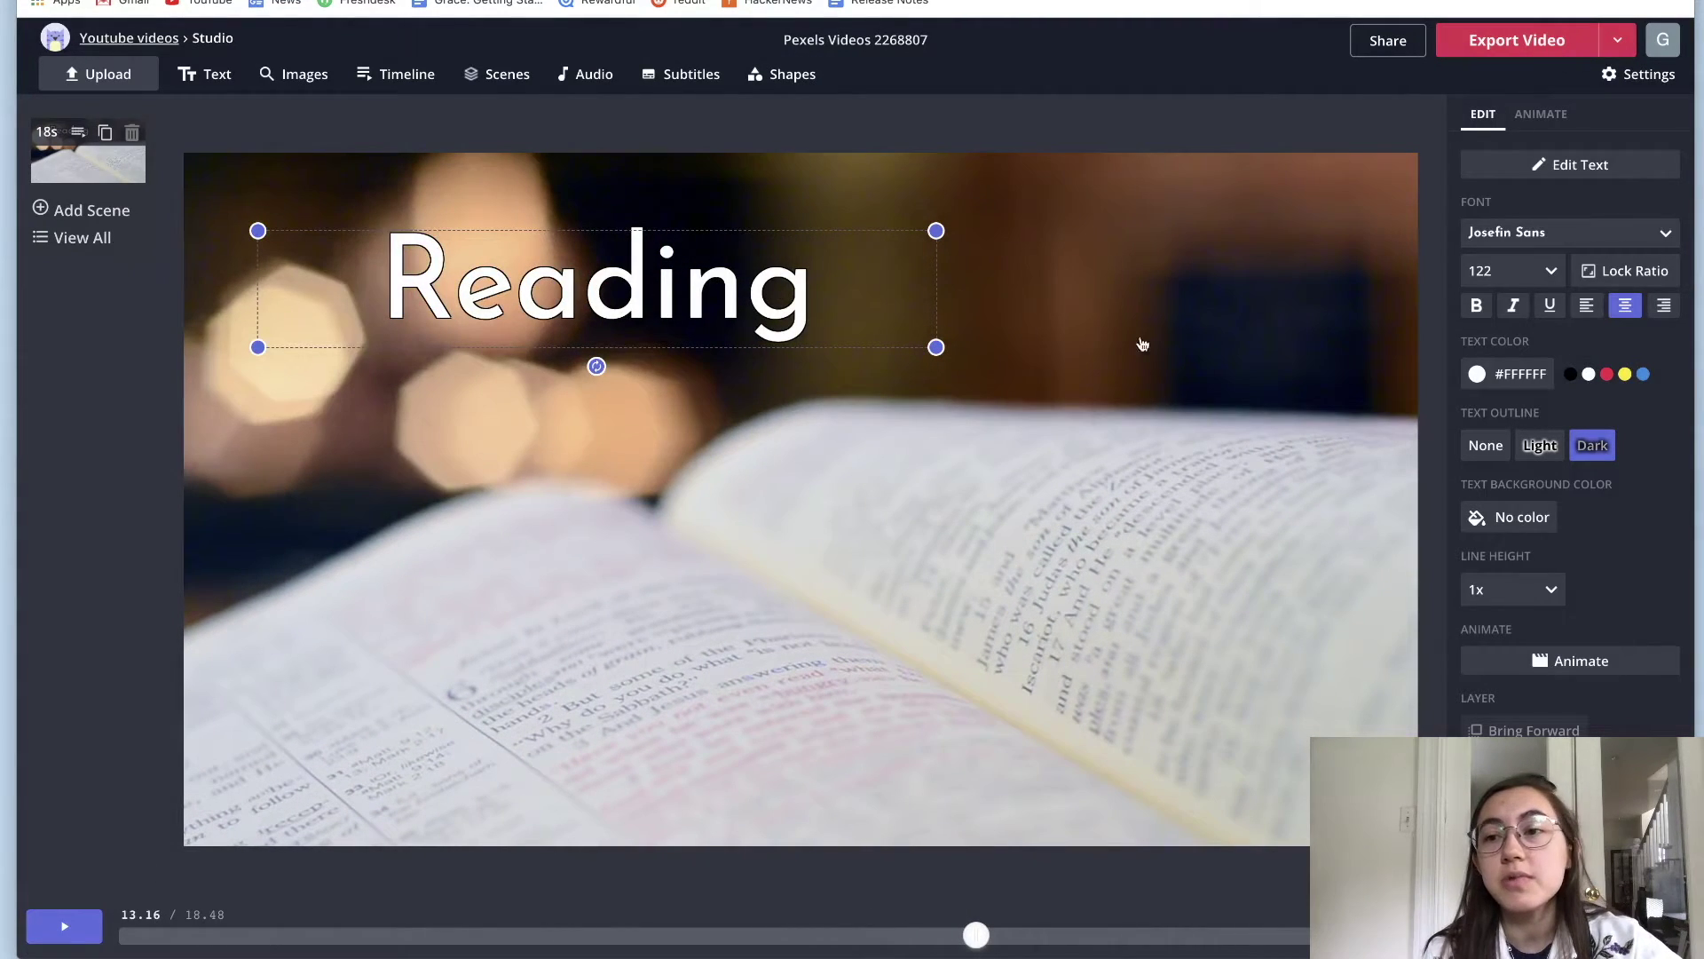
pyautogui.click(1524, 47)
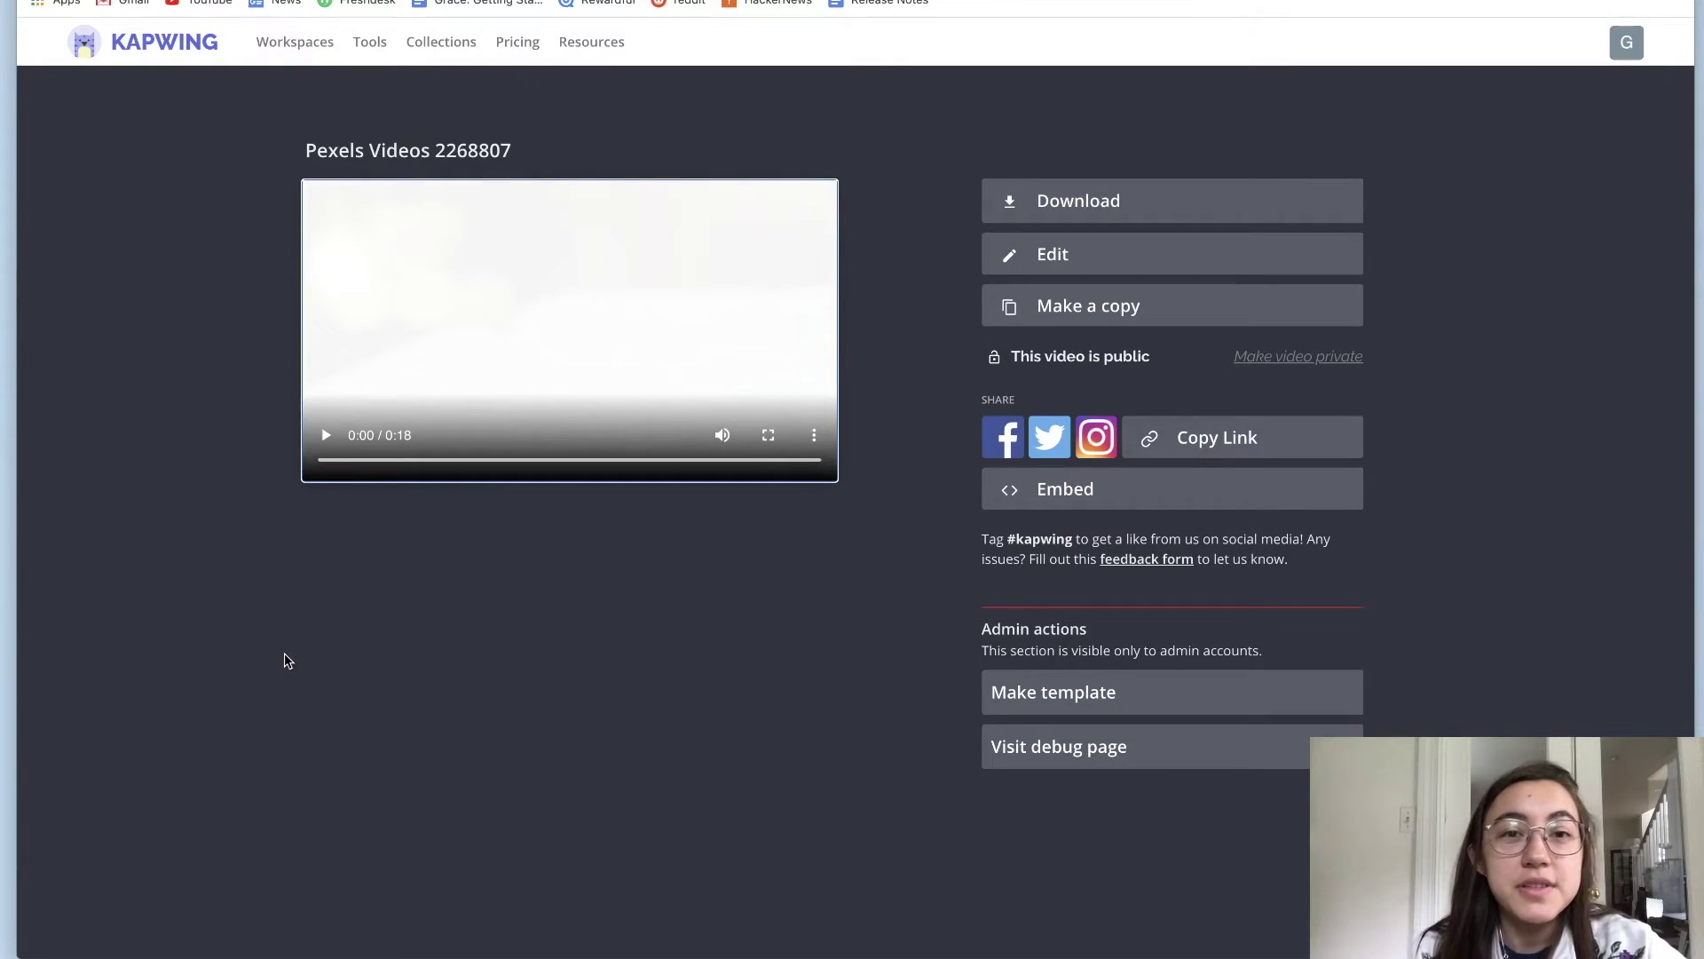
# Step: Play the exported video to check it, then download it as an MP4 file
pyautogui.click(326, 436)
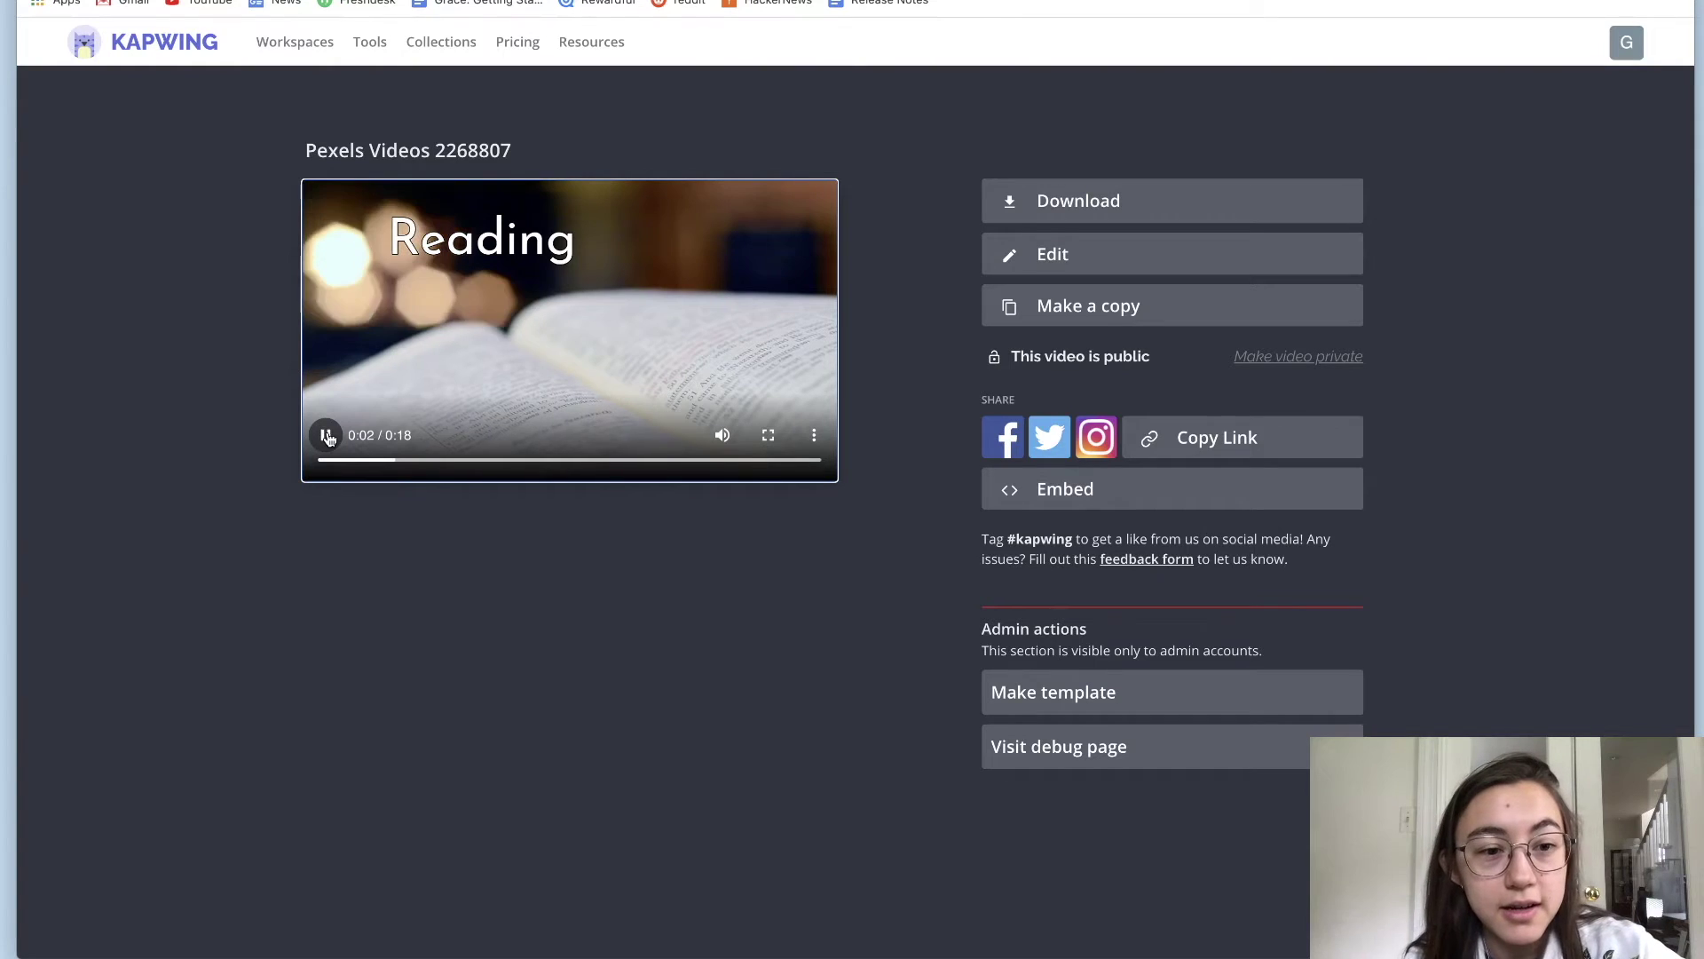
pyautogui.click(327, 437)
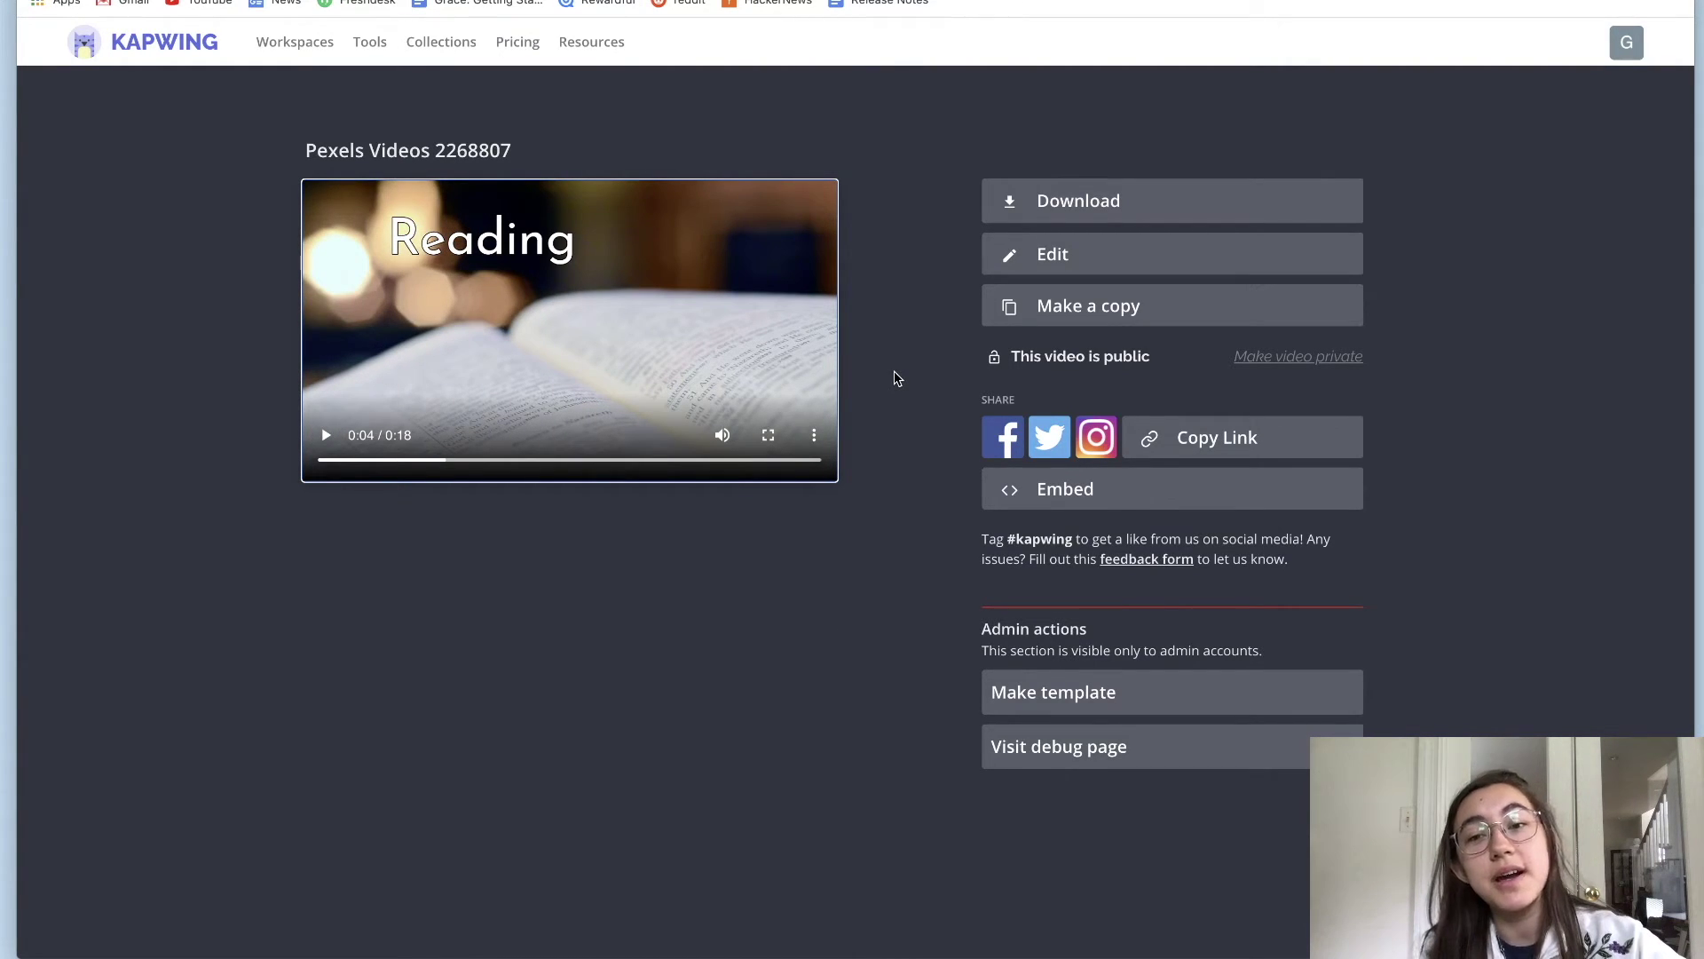
pyautogui.click(1148, 206)
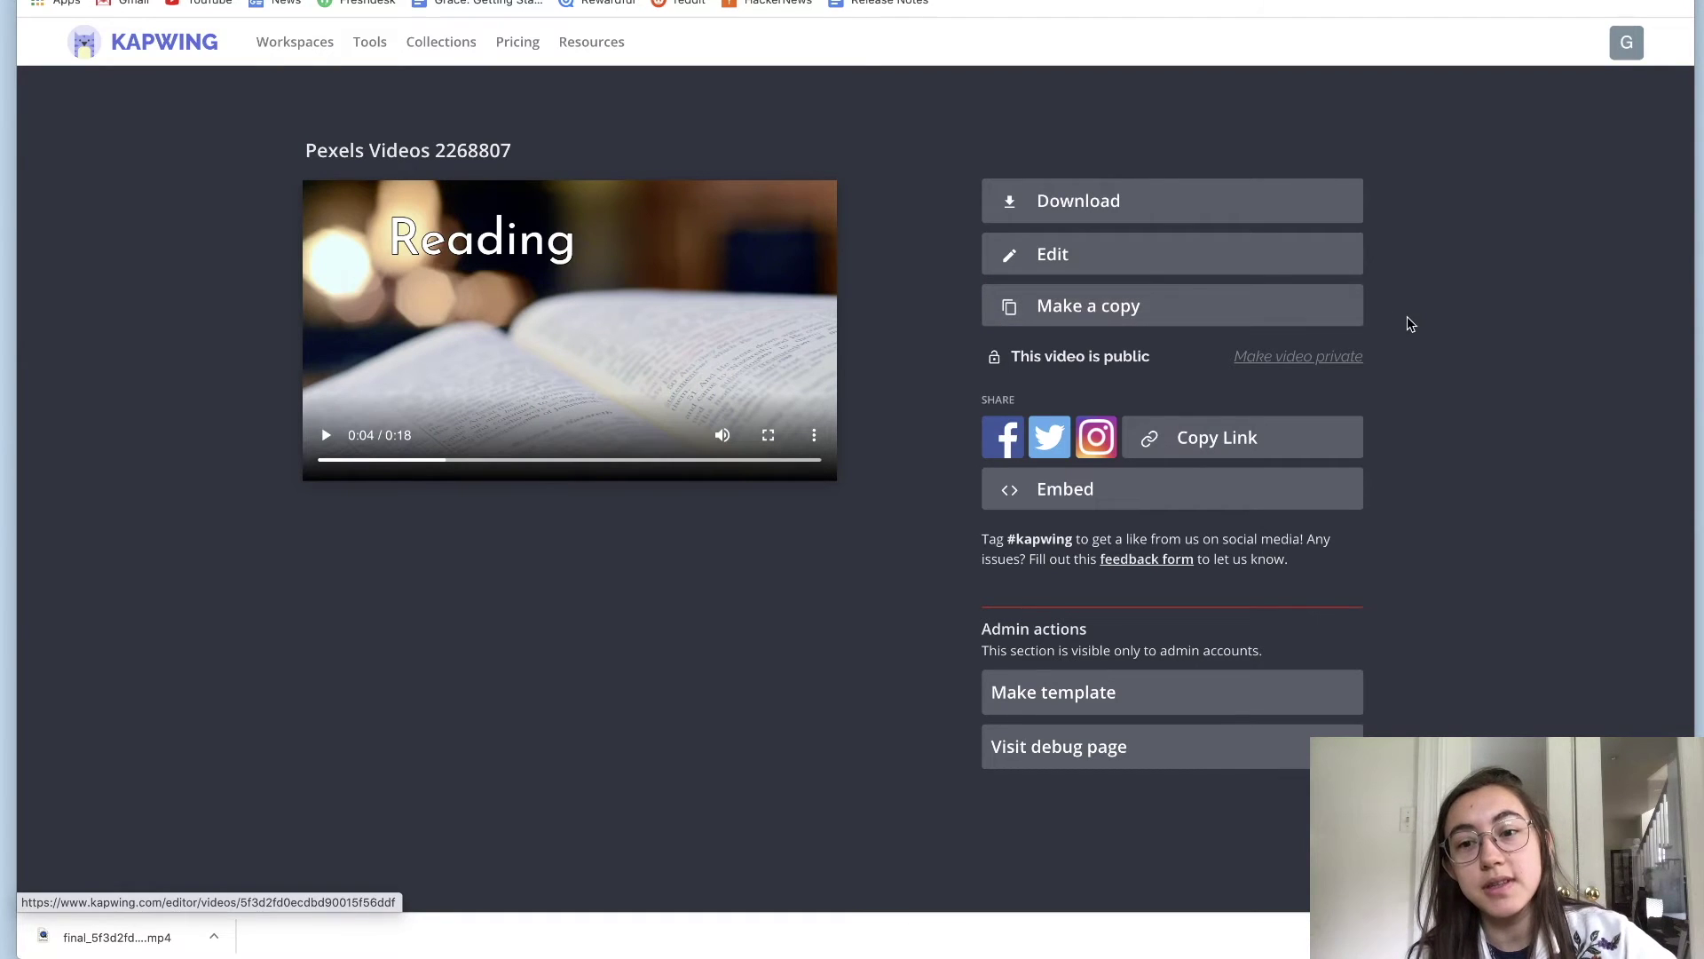
# Step: Copy the short share link from the Share Content dialog, then close the dialog
pyautogui.click(1303, 459)
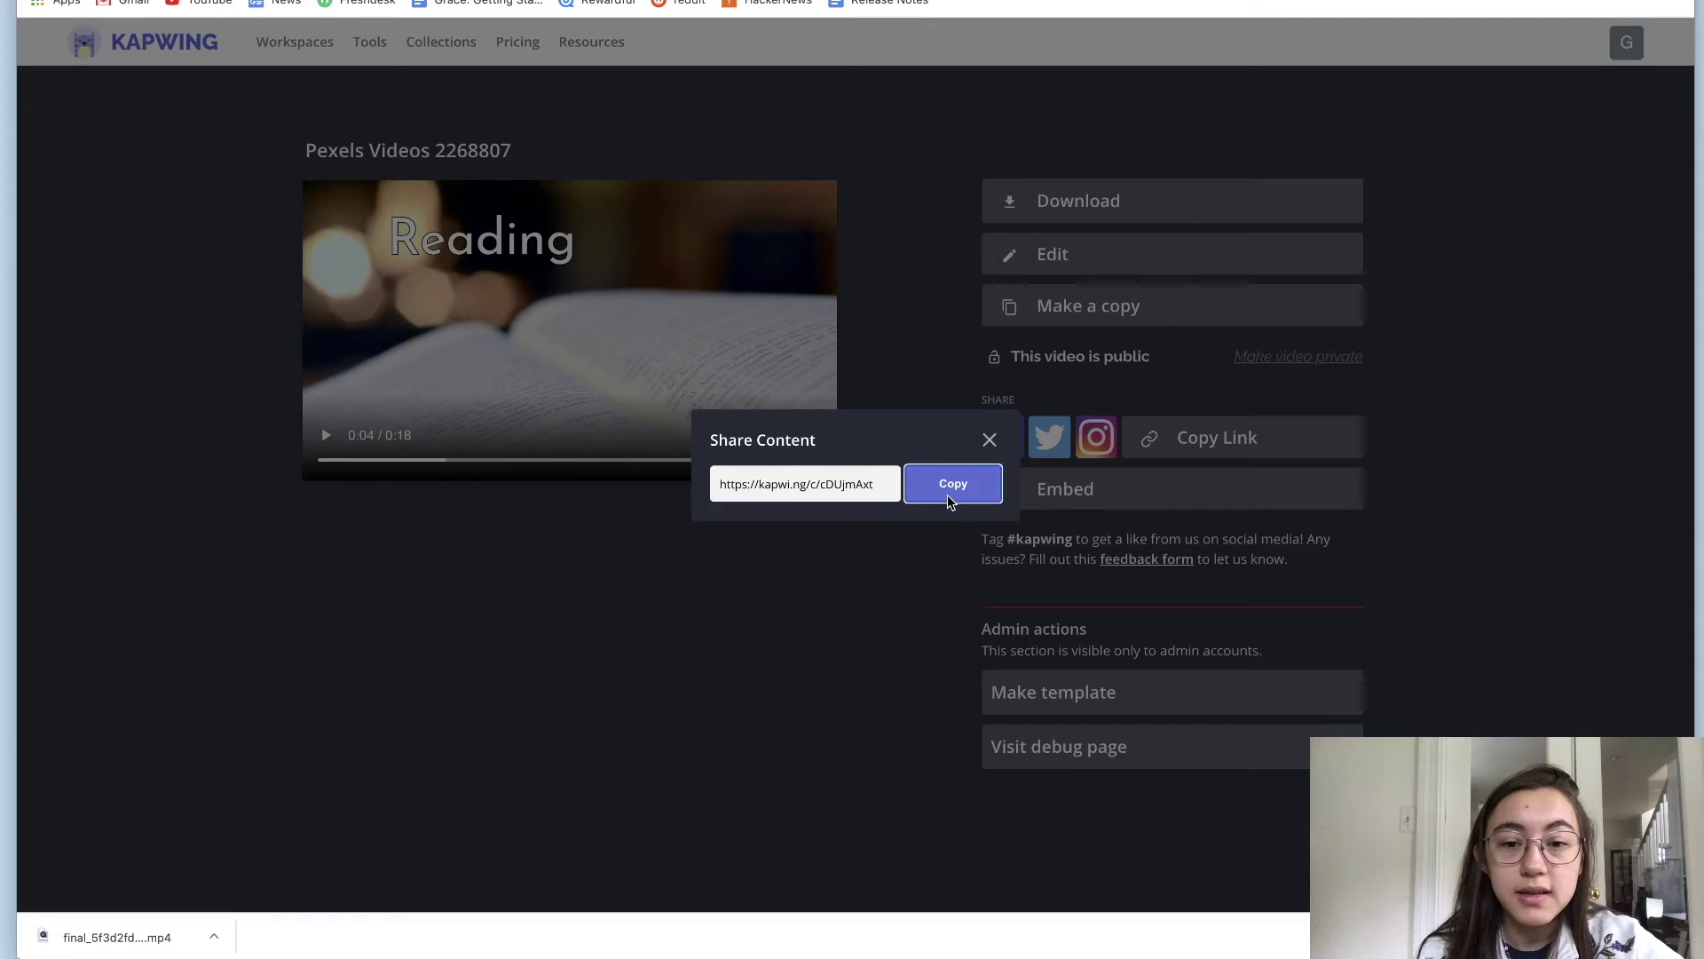
pyautogui.click(947, 497)
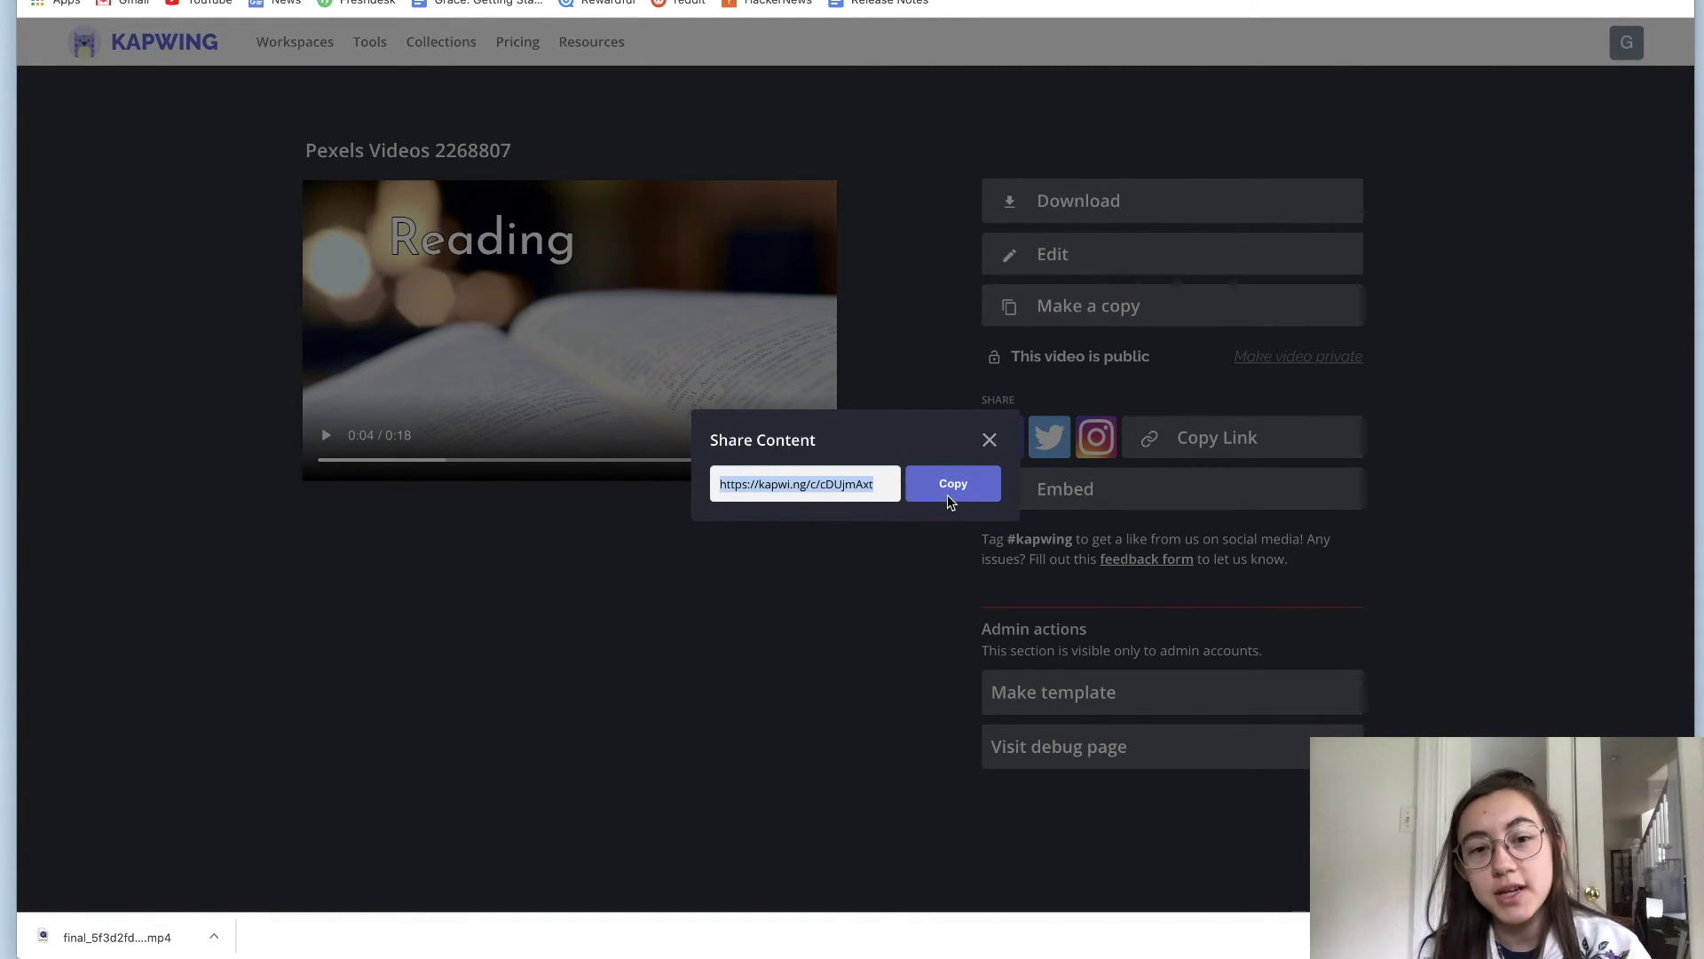
pyautogui.click(990, 440)
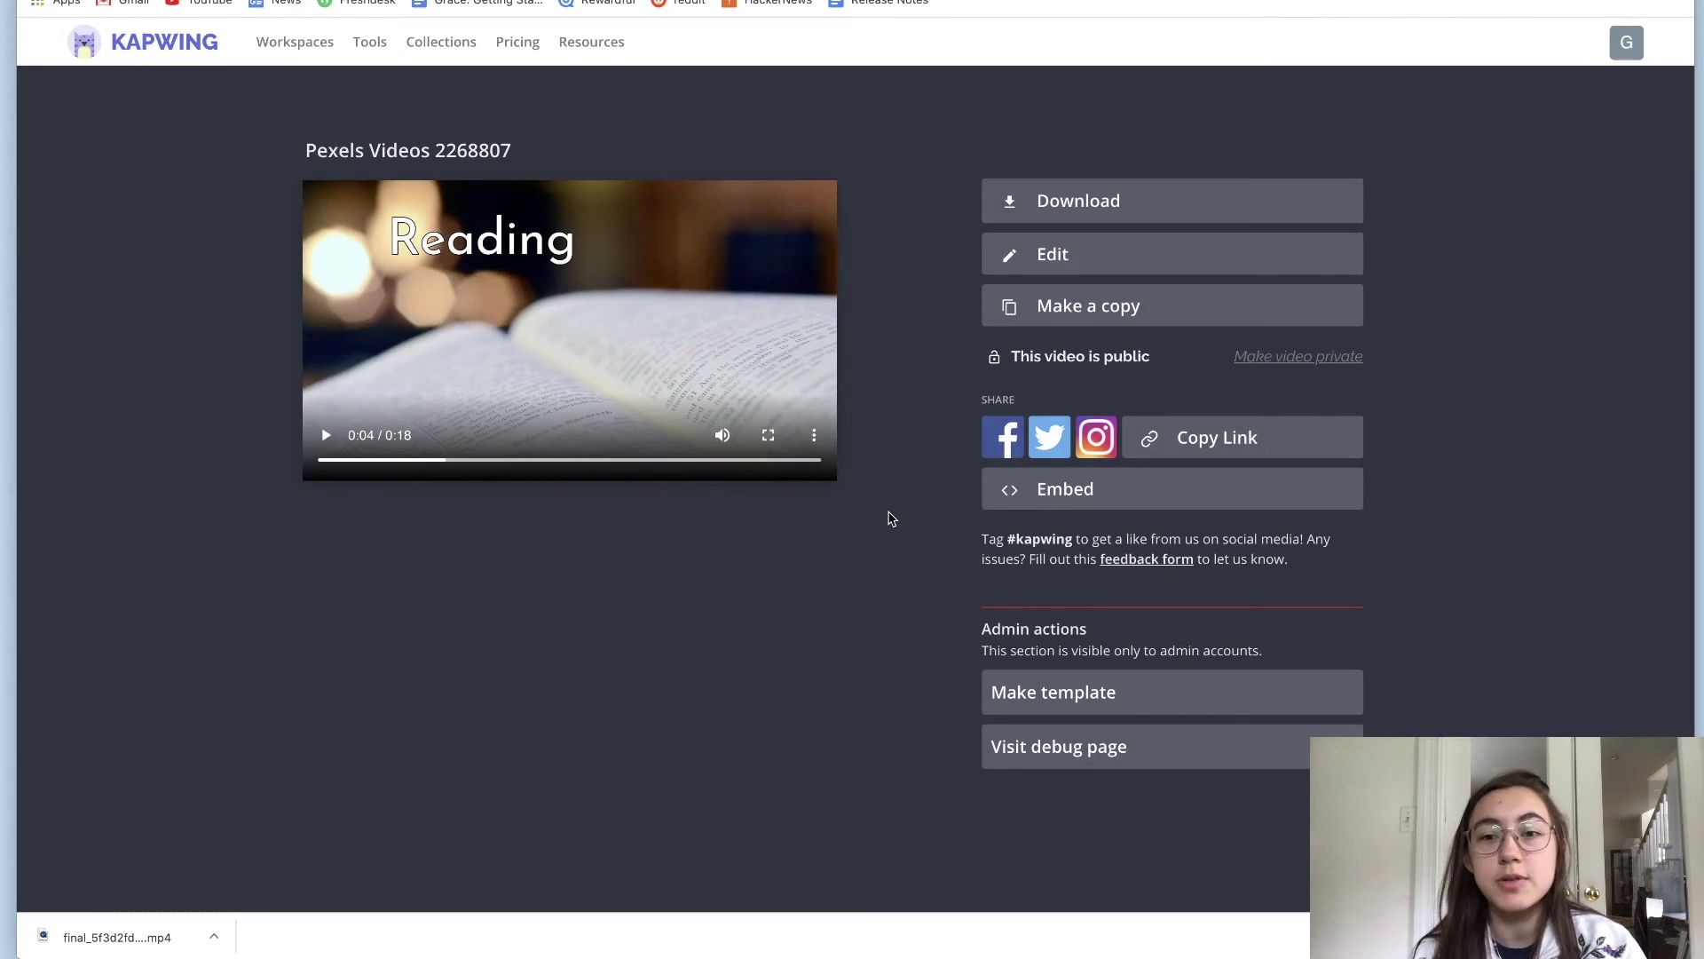